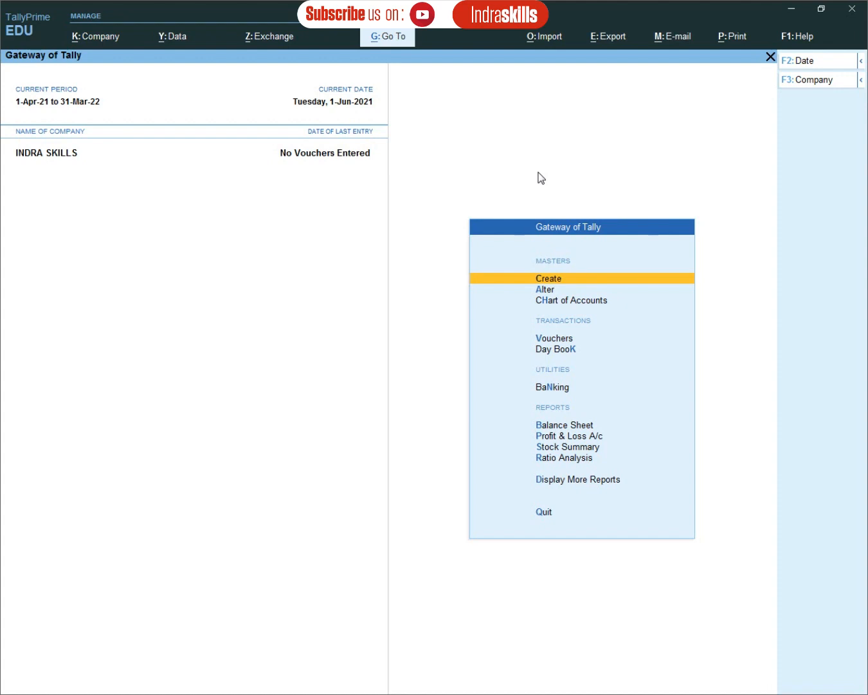
Step: Start a new accounting ledger named Capital and place it under the Capital Account group
key("Return")
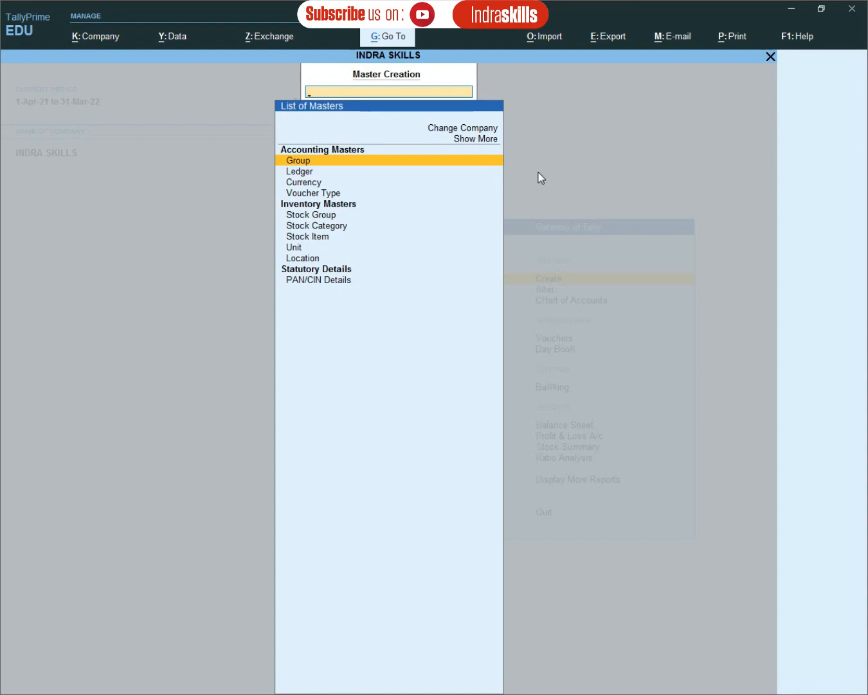
key("Down")
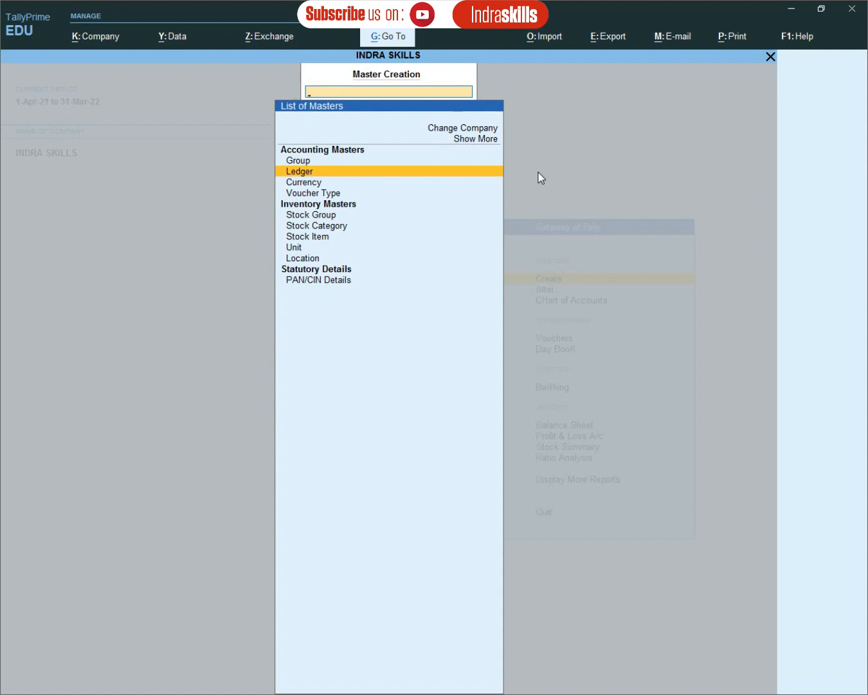
key("Return")
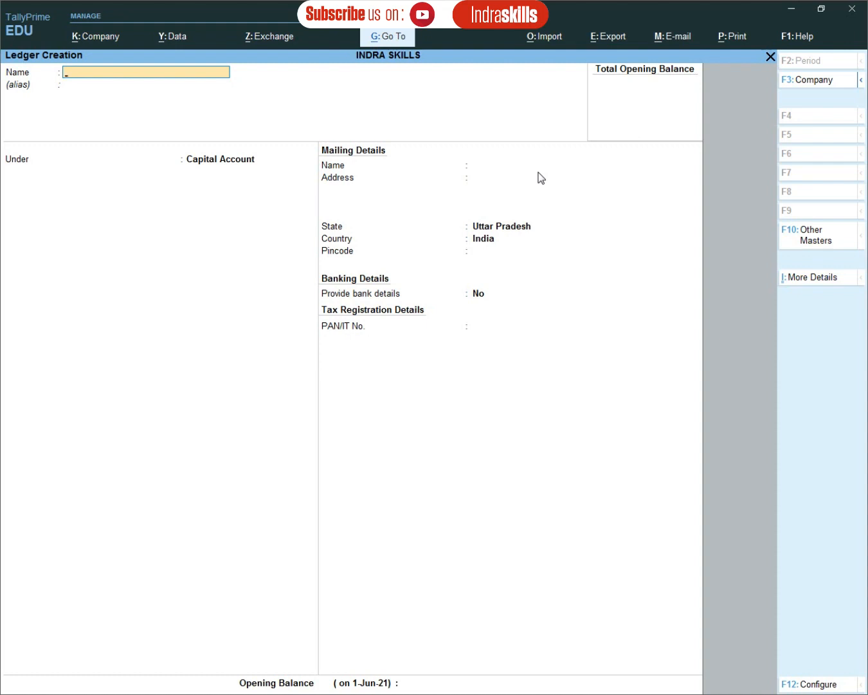
type("Capital")
key("Return")
key("Return")
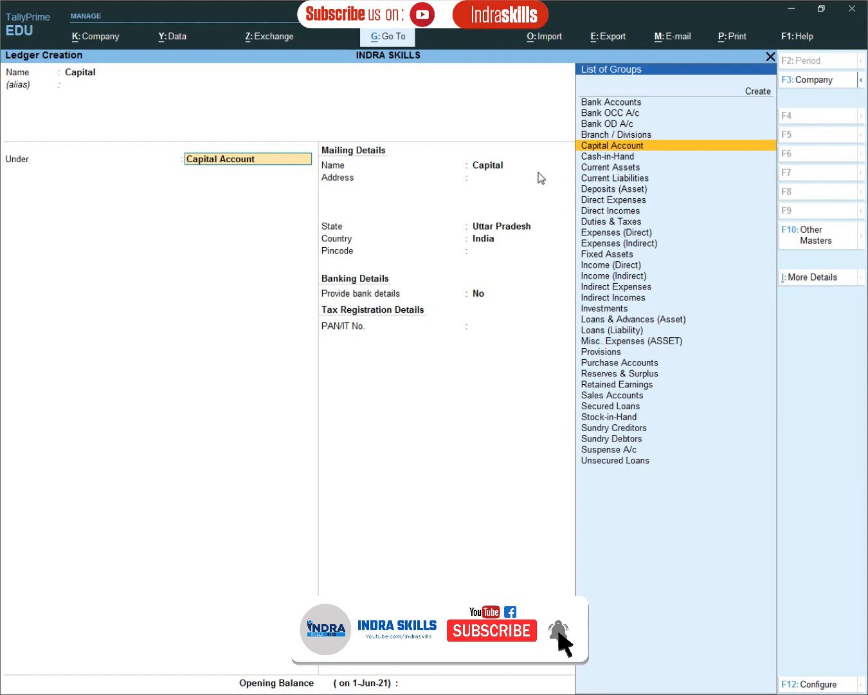
key("Return")
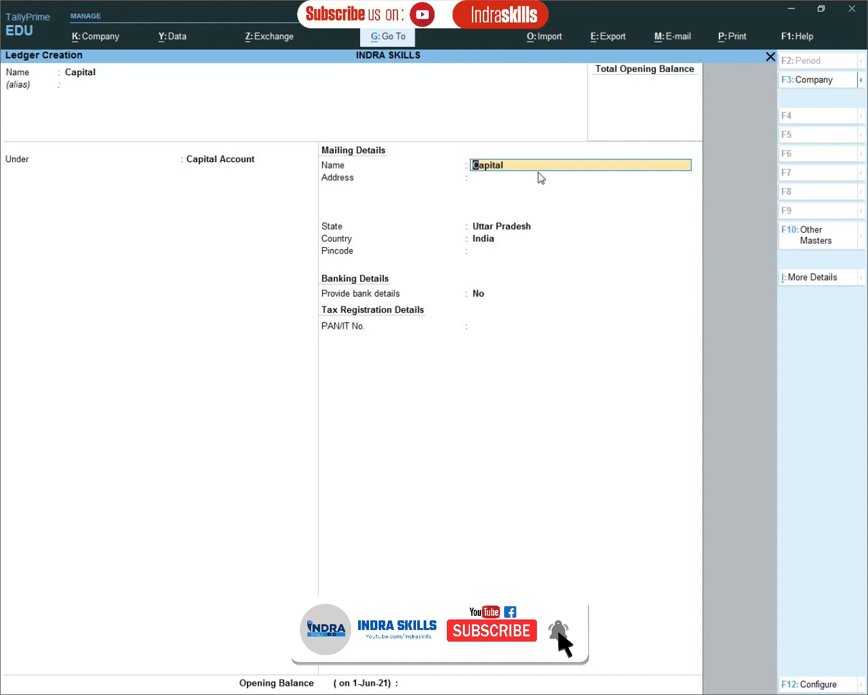
Step: Save the Capital ledger with its default mailing, banking and tax details and a blank opening balance
key("Return")
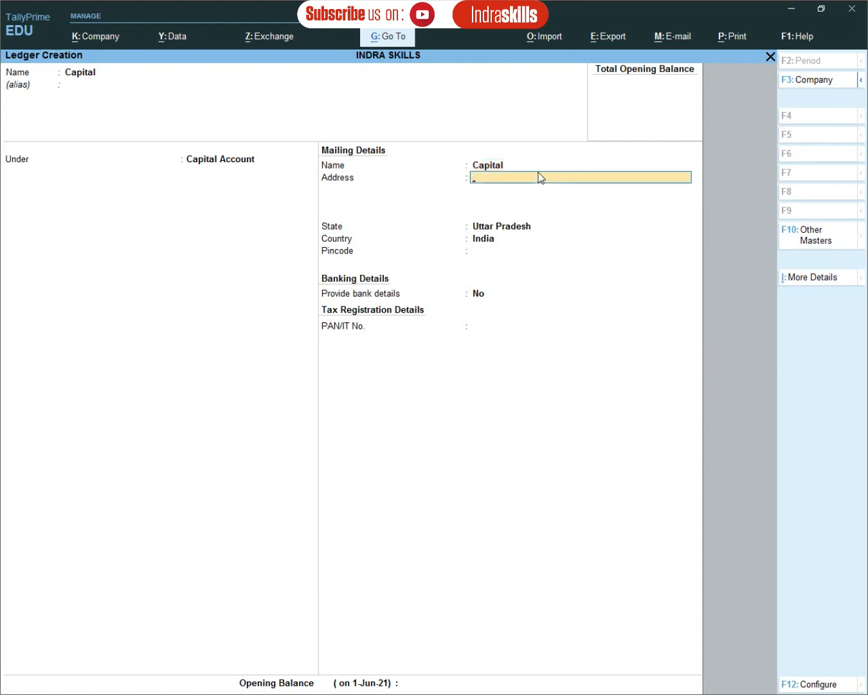
key("Return")
key("Return")
key("Return")
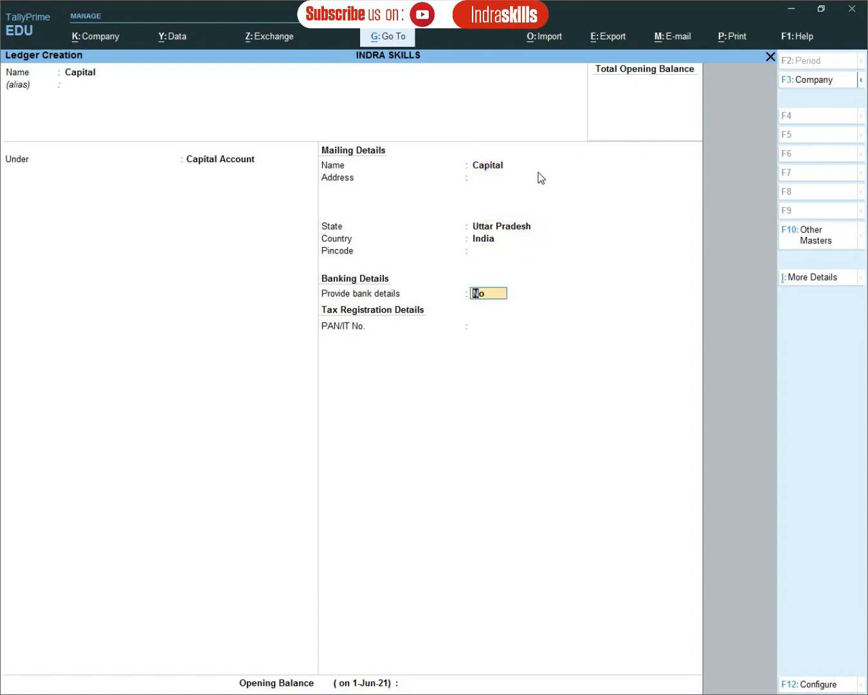
key("Return")
key("Return")
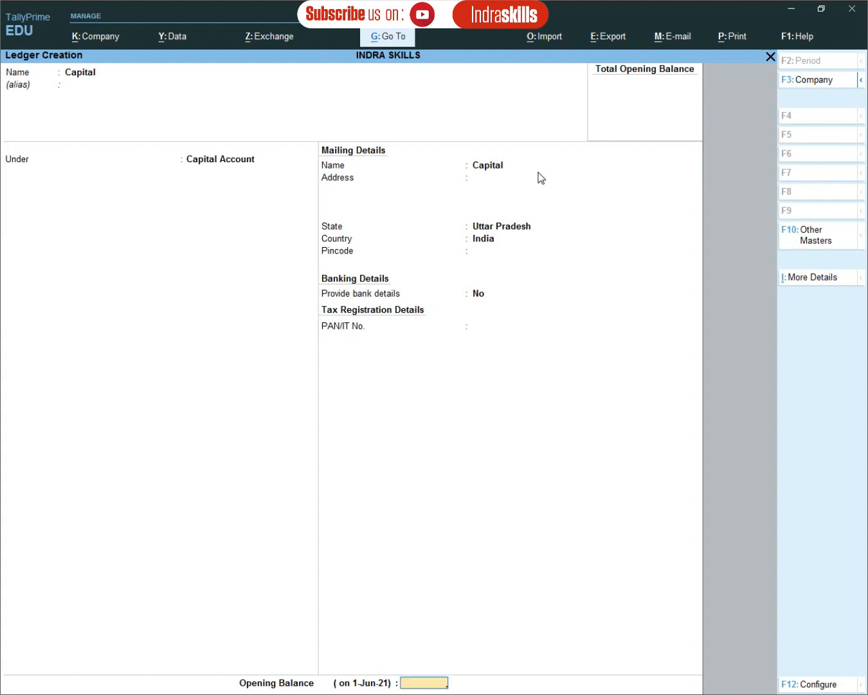
key("Return")
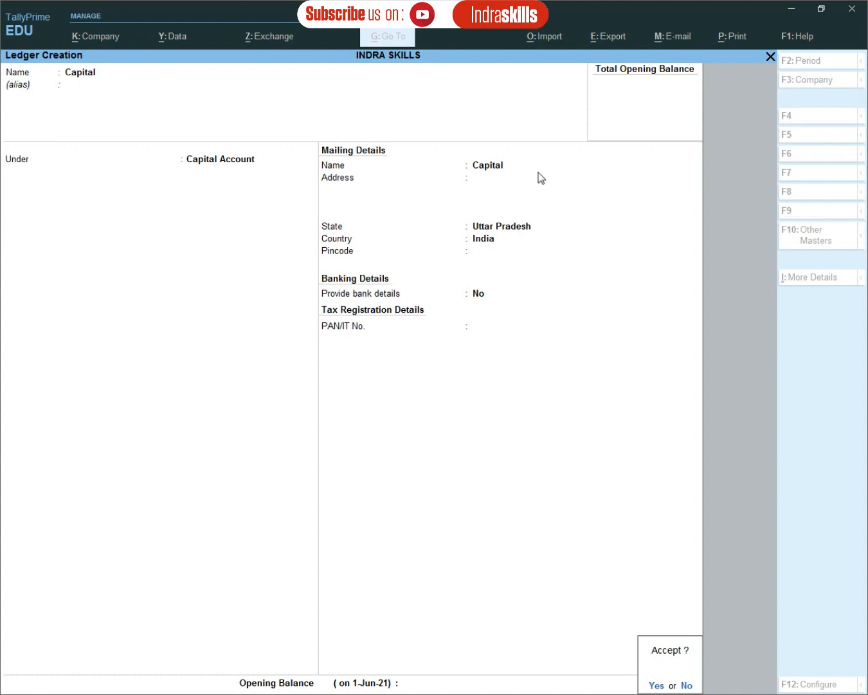
key("Return")
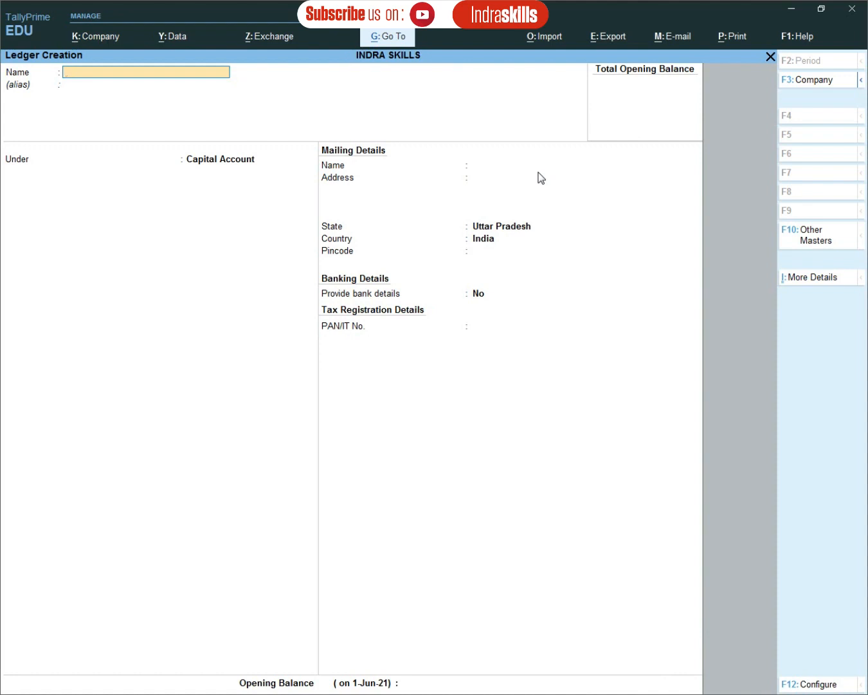
Step: Create and save a ledger named Purchase under Purchase Accounts, with the type of ledger Not Applicable and no opening balance
type("Purchase")
key("Return")
key("Return")
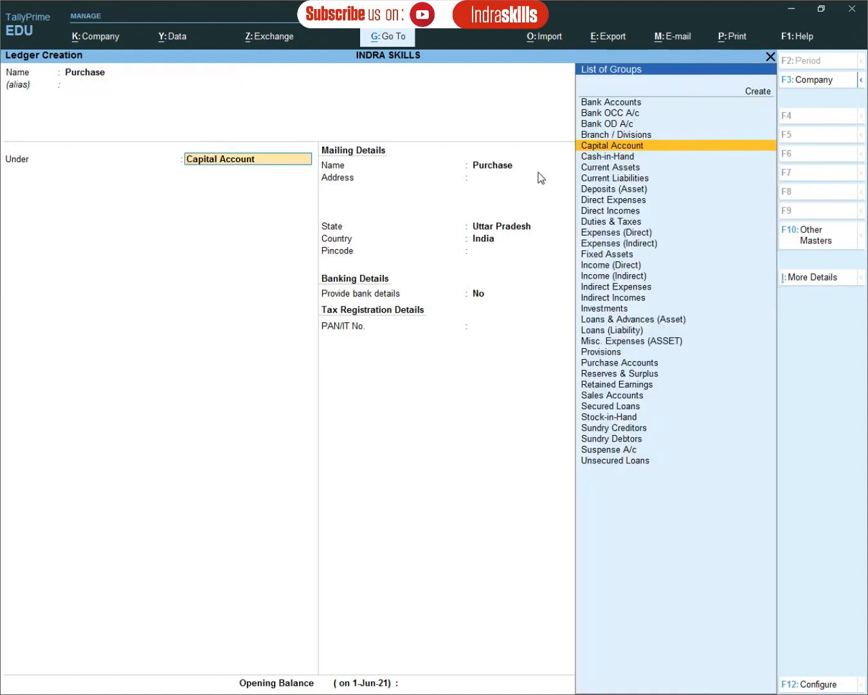
type("P")
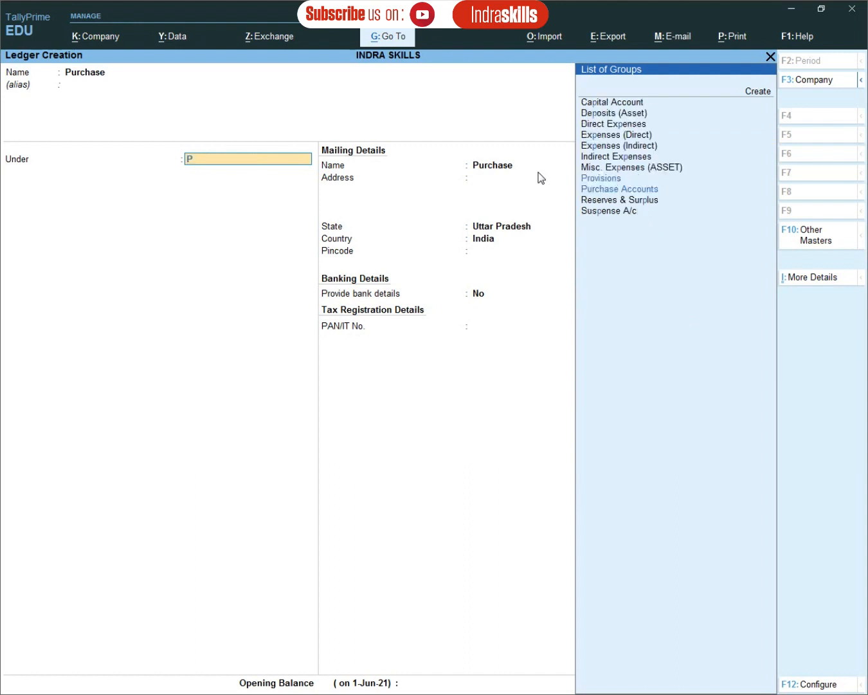
type("u")
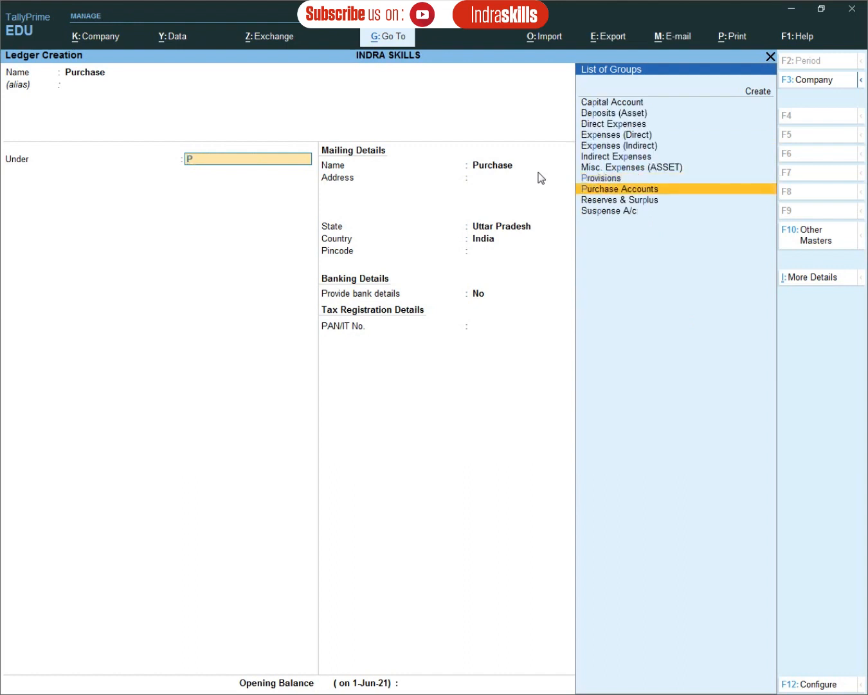
key("Return")
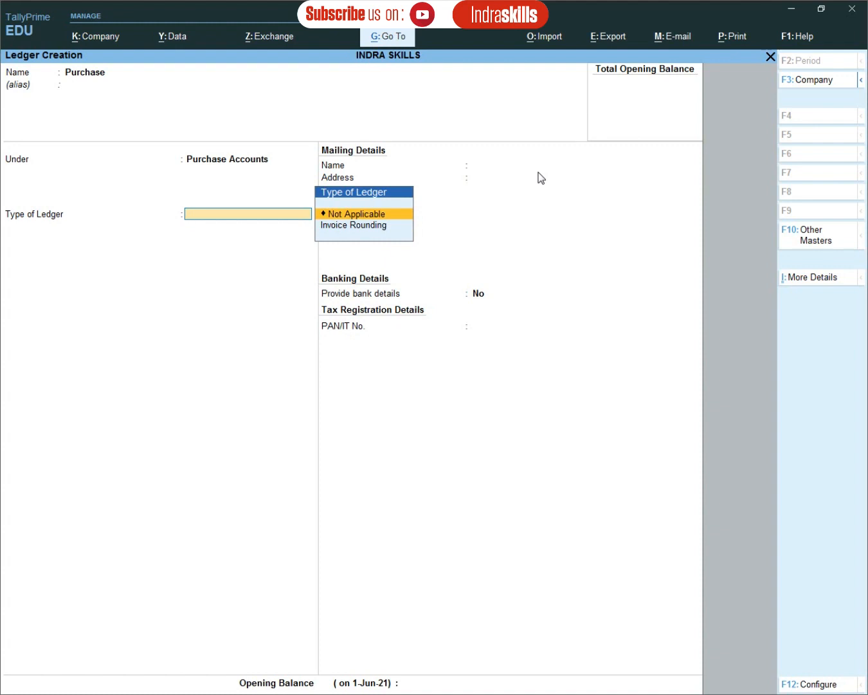
key("Return")
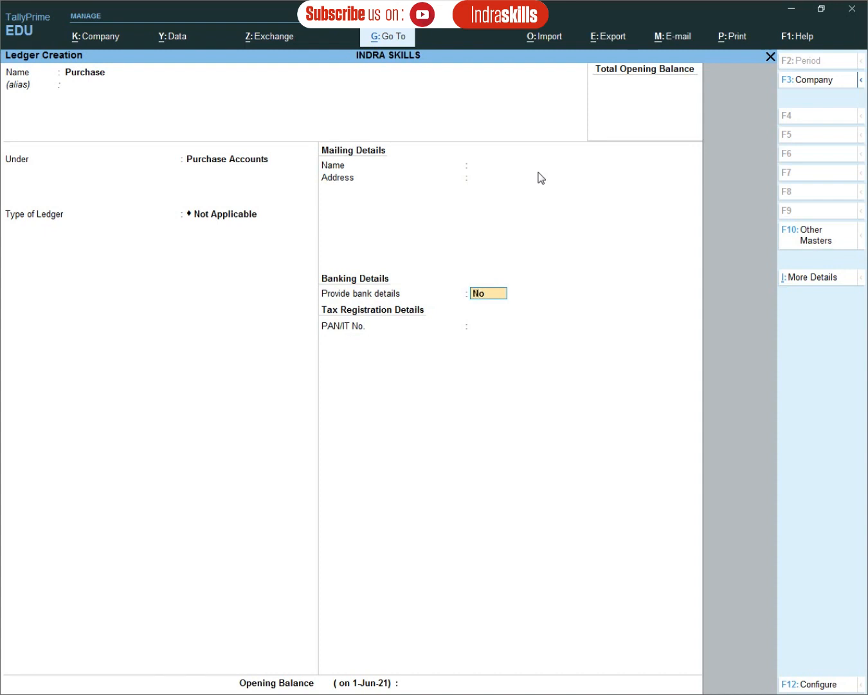
key("Return")
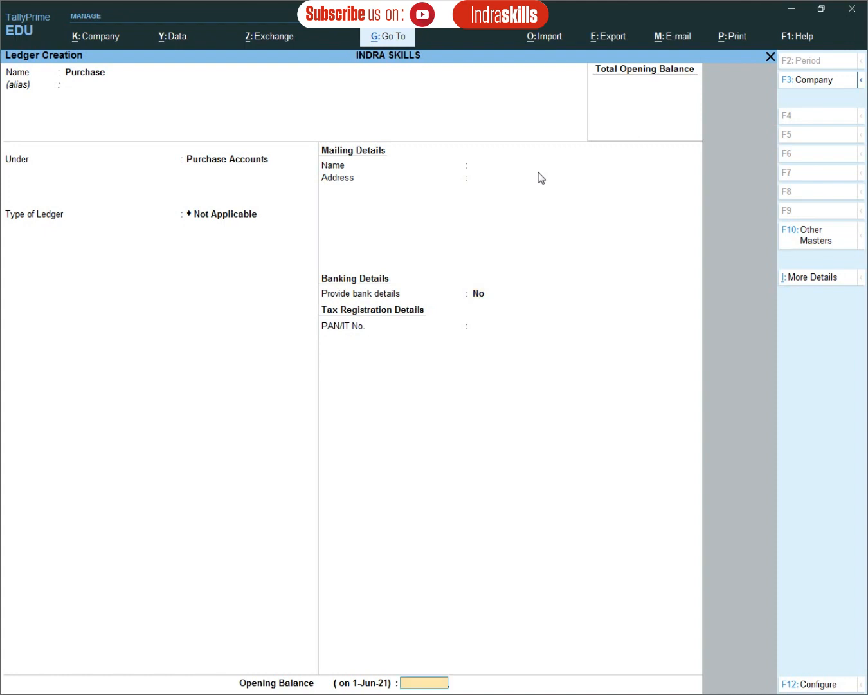
key("Return")
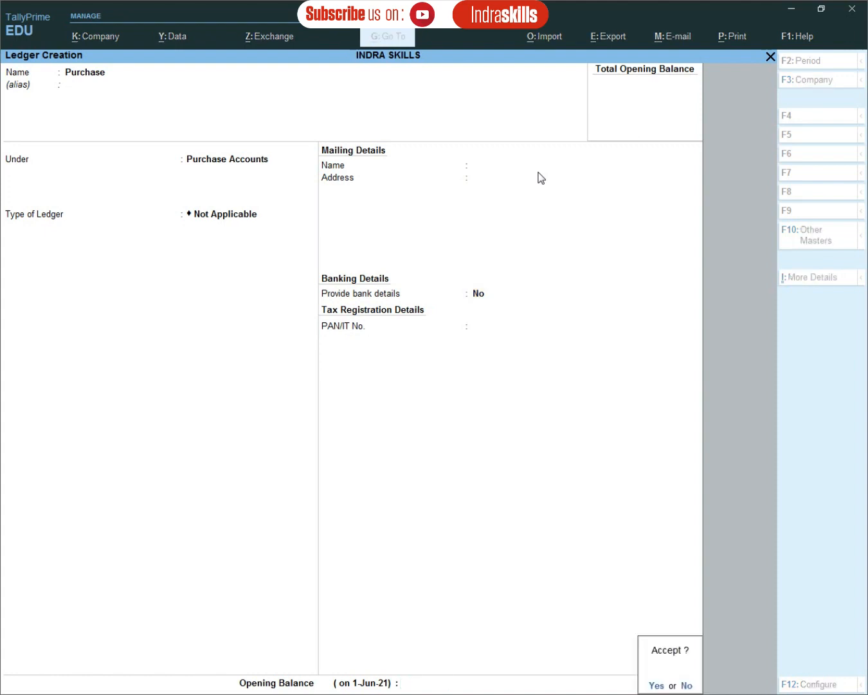
key("Return")
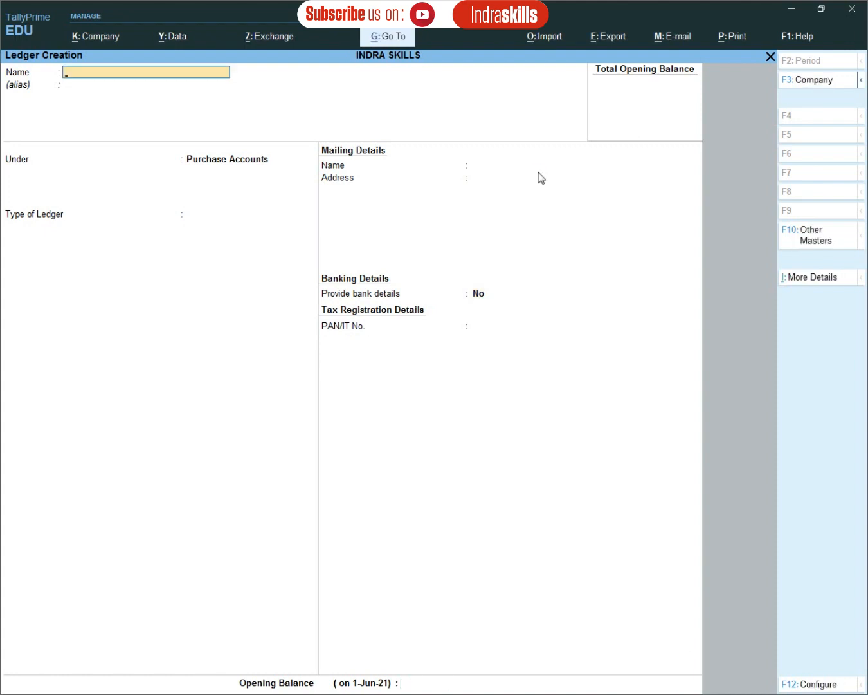
Step: Create and save a ledger named Sales under Sales Accounts, with the type of ledger Not Applicable
type("Sales")
key("Return")
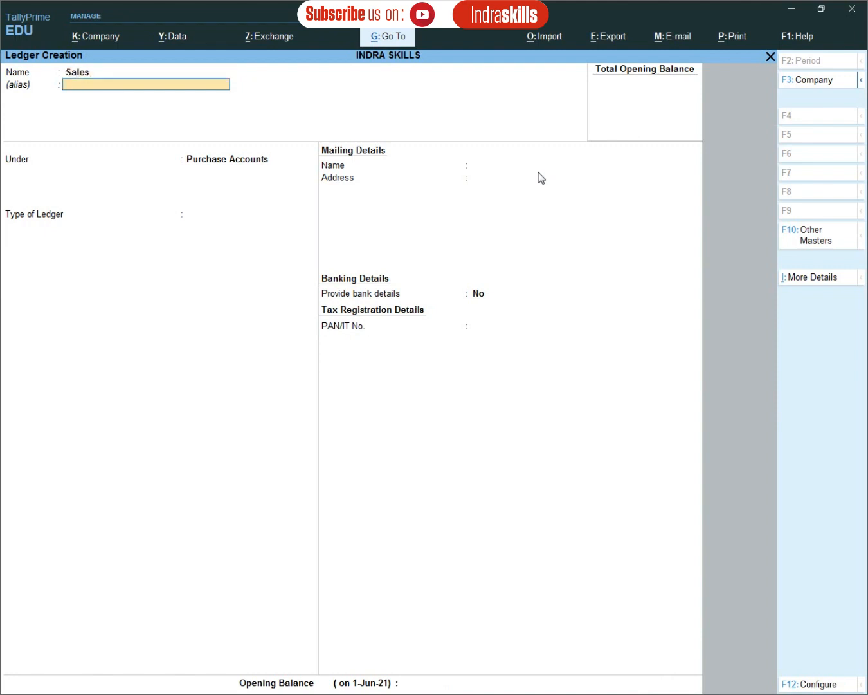
key("Return")
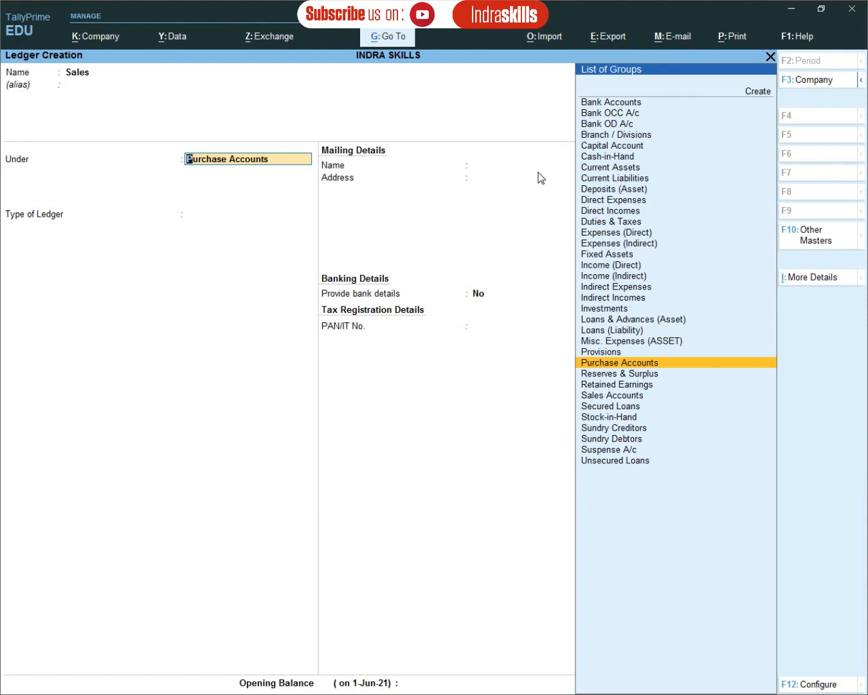
type("S")
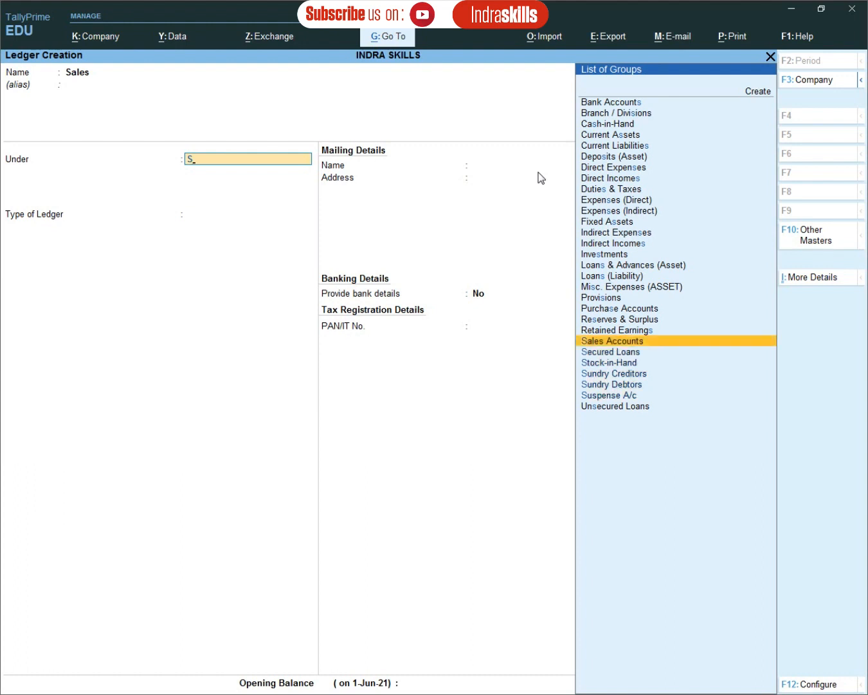
key("Down")
key("Down")
key("Down")
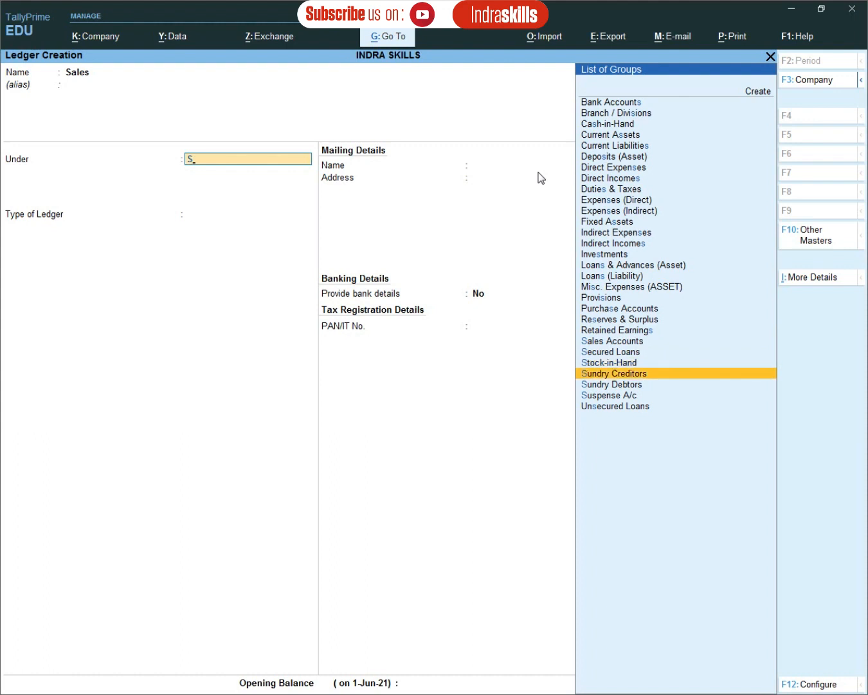
key("Up")
key("Up")
key("Up")
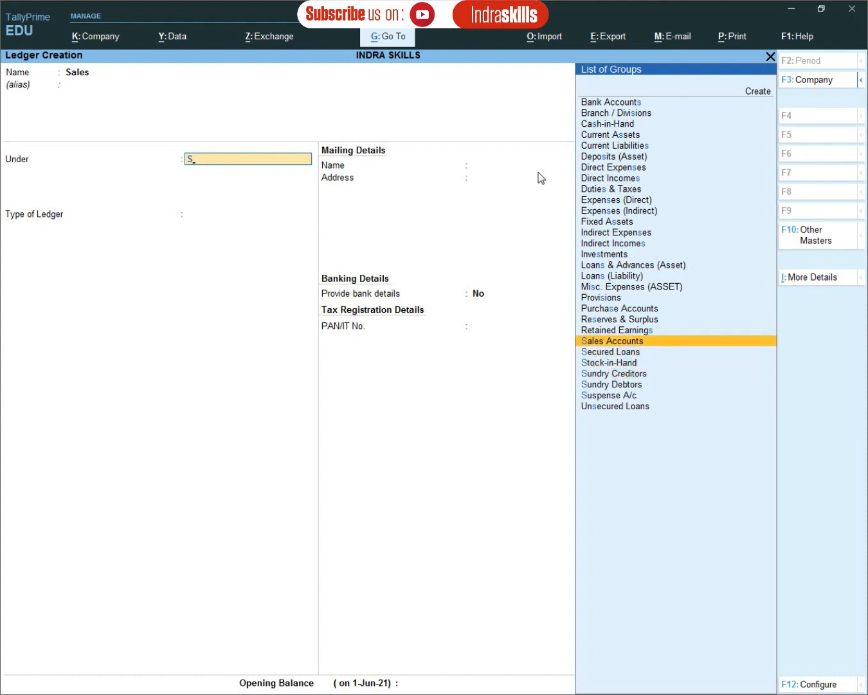
key("Return")
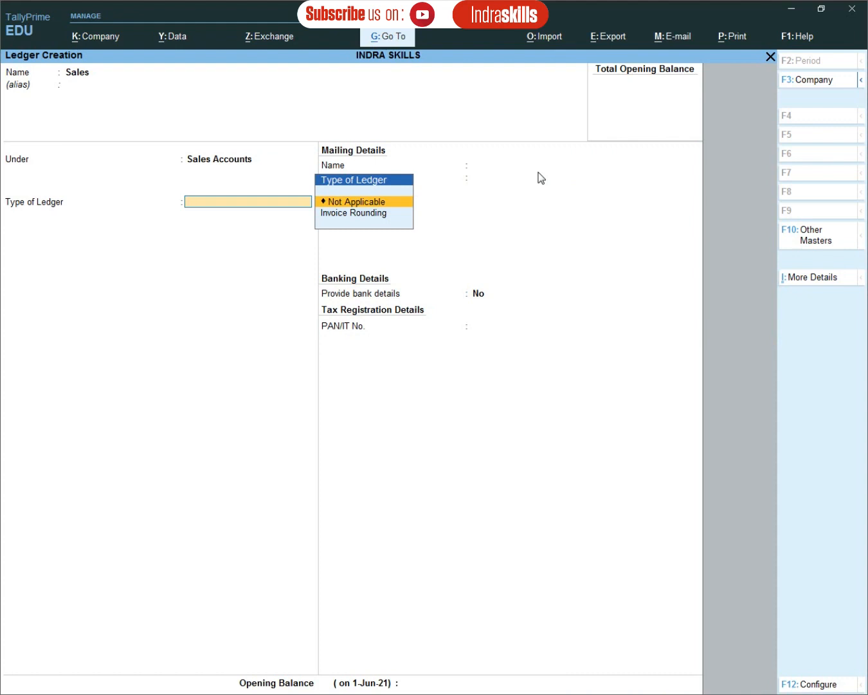
key("Return")
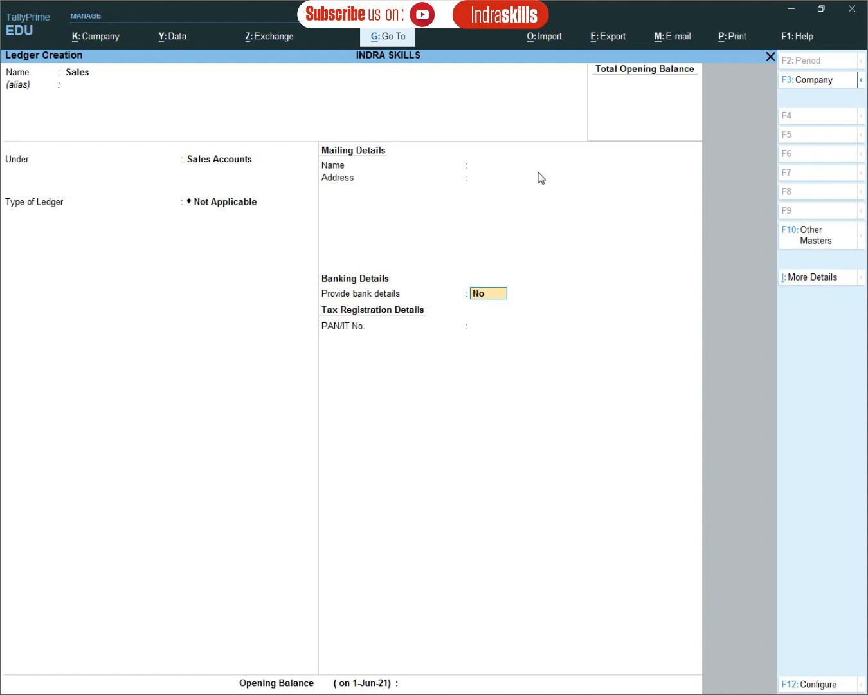
key("ctrl+a")
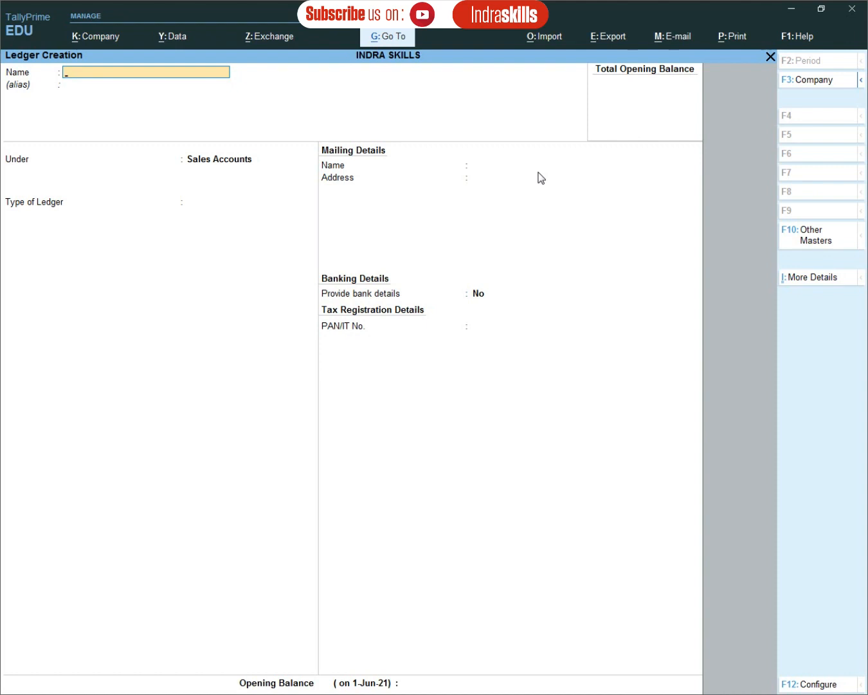
Step: Enter the customer's name for a new ledger and place it under the Sundry Debtors group
type("Karan")
key("Return")
key("Return")
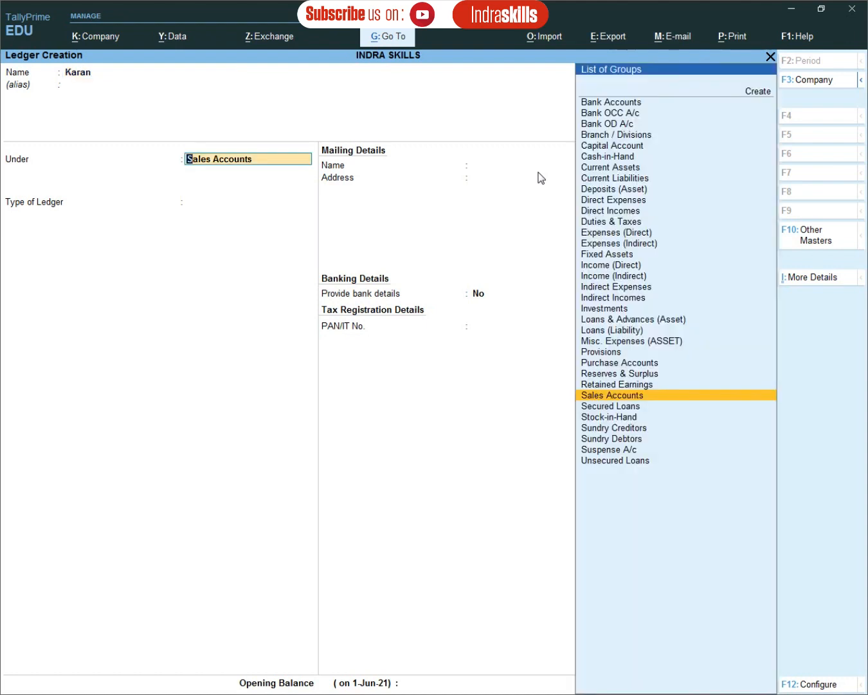
key("Down")
key("Down")
key("Down")
key("Down")
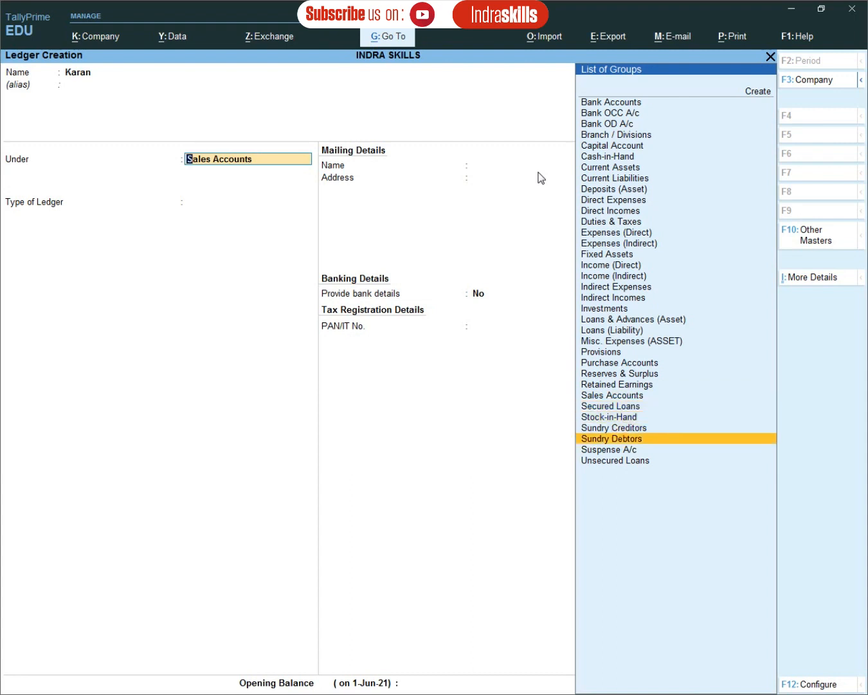
key("Return")
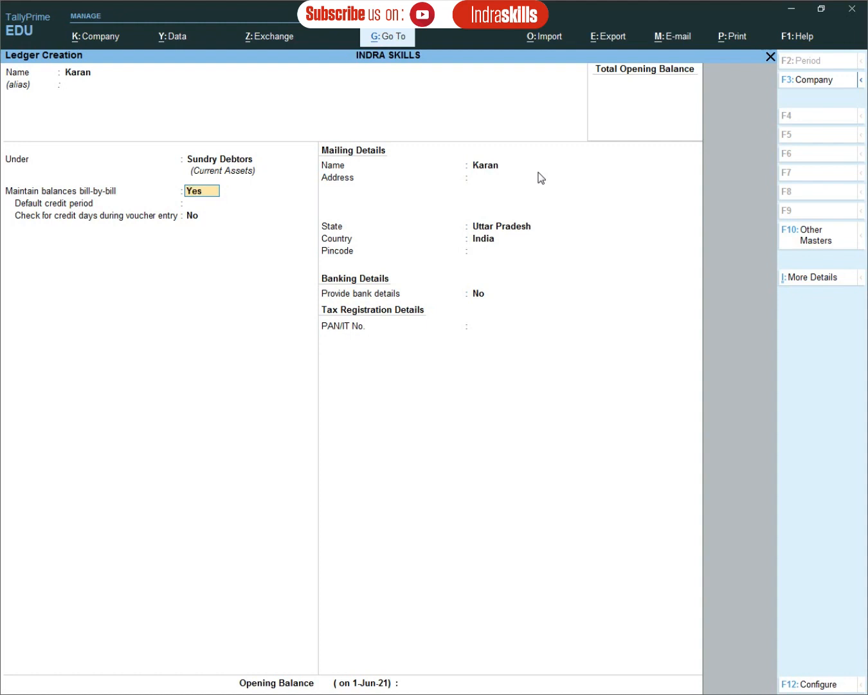
Step: Save the customer's ledger with bill-by-bill balances set to Yes, no default credit period and the credit days check set to No
key("Return")
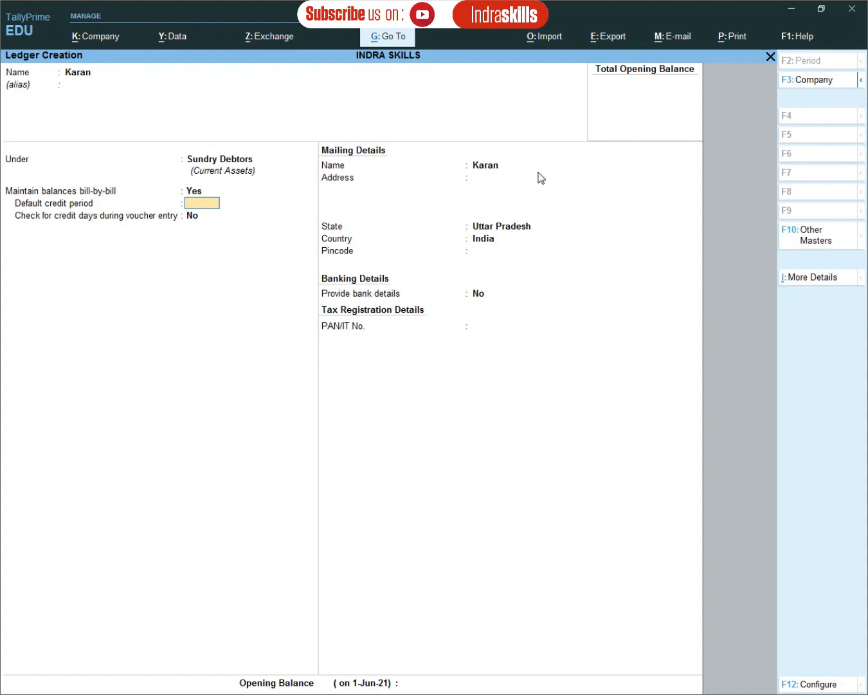
key("Return")
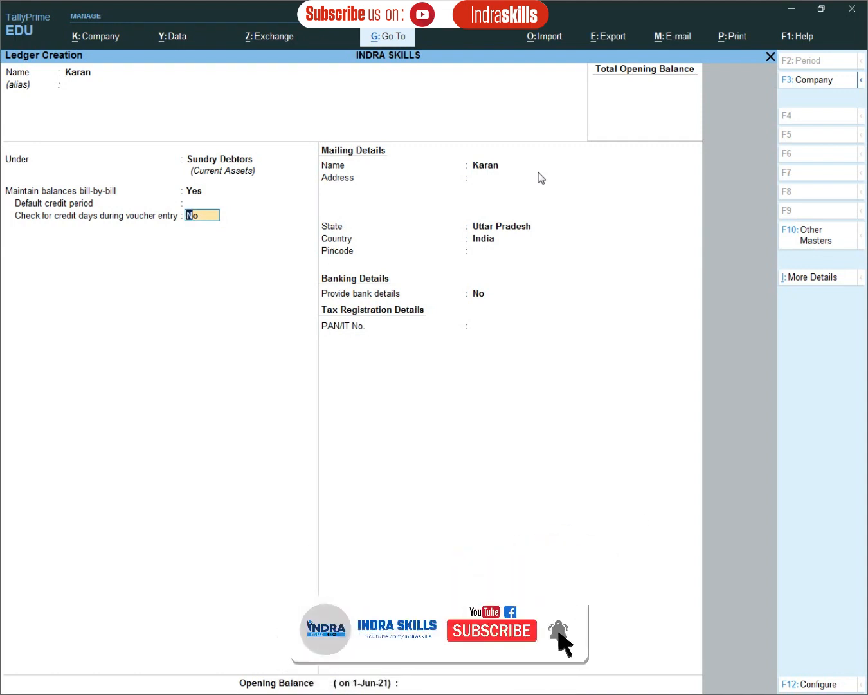
key("Return")
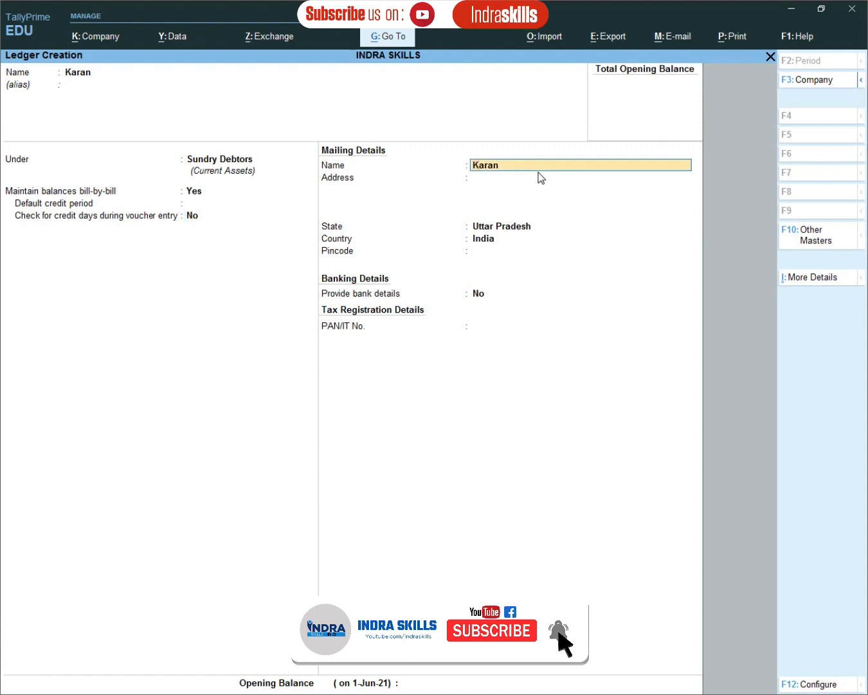
key("Return")
key("Return")
key("Return")
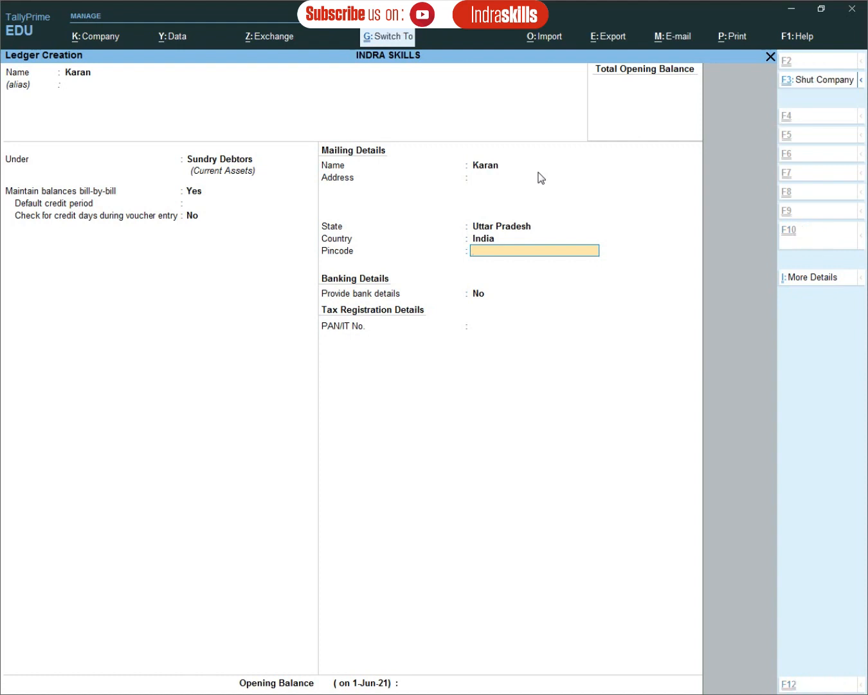
key("ctrl+a")
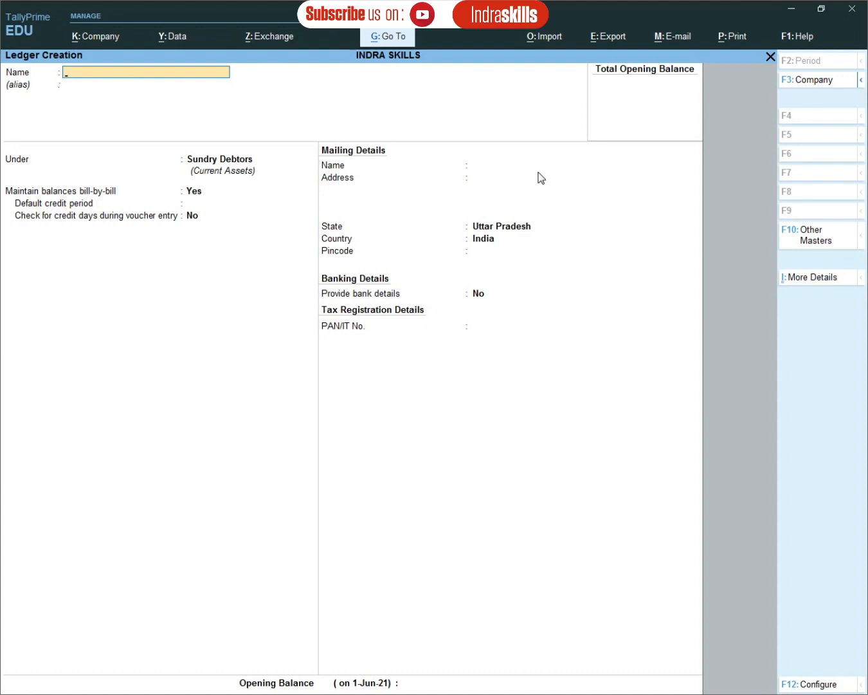
Step: Enter the supplier's name for a new ledger and place it under the Sundry Creditors group
type("Raghu")
key("Return")
key("Return")
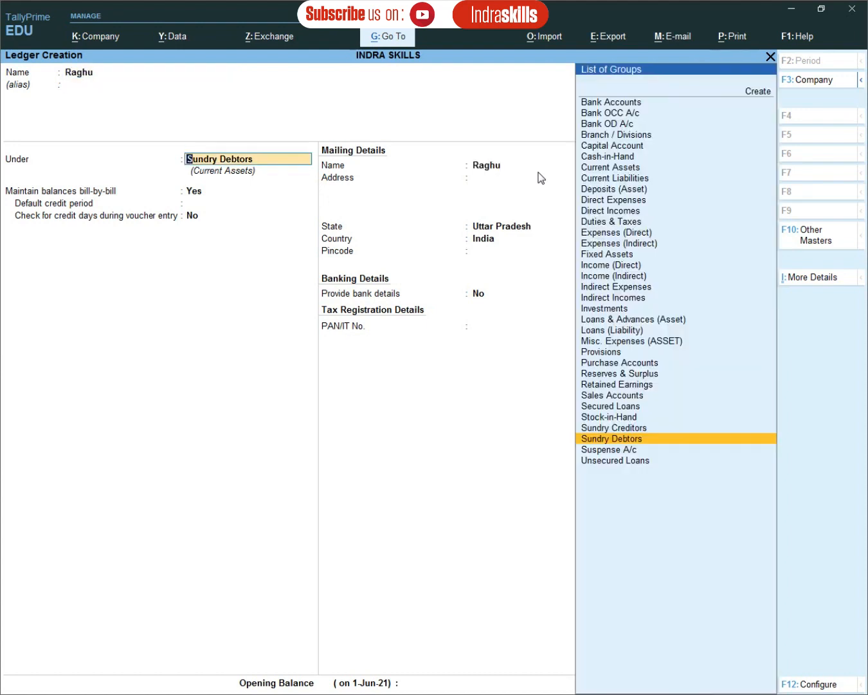
key("Up")
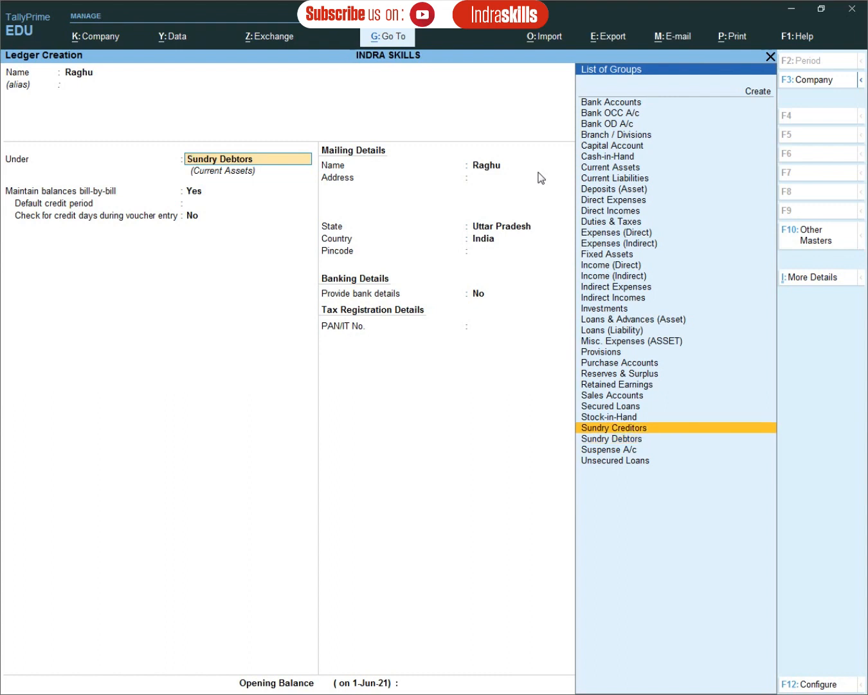
key("Return")
Step: Save the supplier's ledger with bill-by-bill balances set to Yes, no default credit period and the credit days check set to No
key("Return")
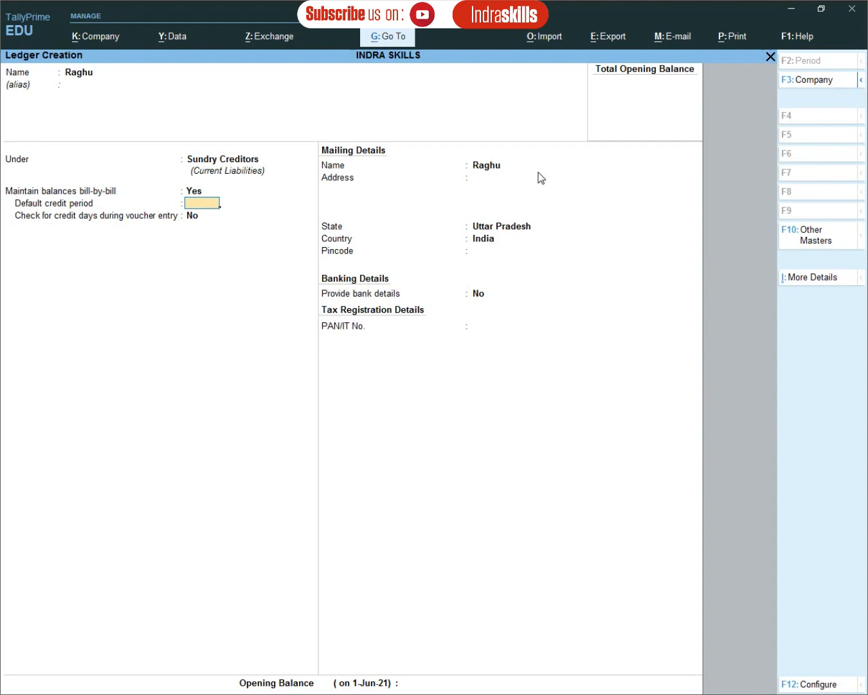
key("Return")
key("Return")
key("Return")
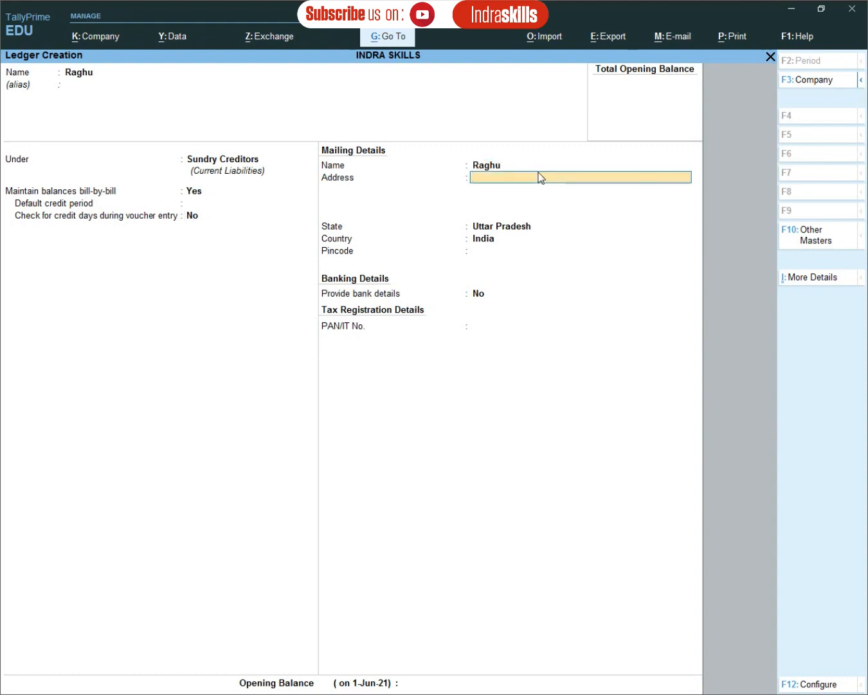
key("ctrl+a")
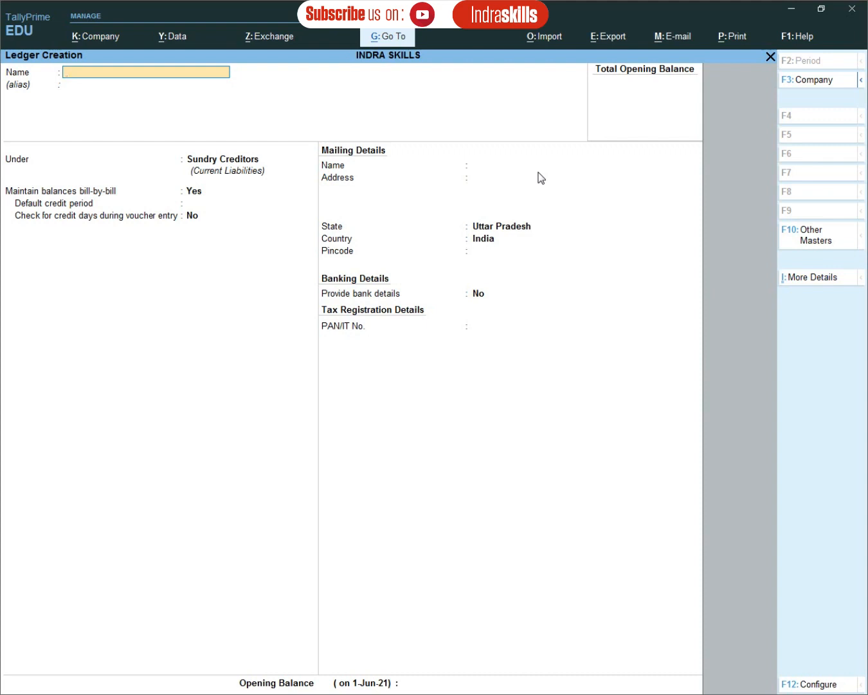
Step: Look back through the previously saved ledgers and return to the Gateway of Tally
key("Page_Up")
key("Page_Up")
key("Page_Up")
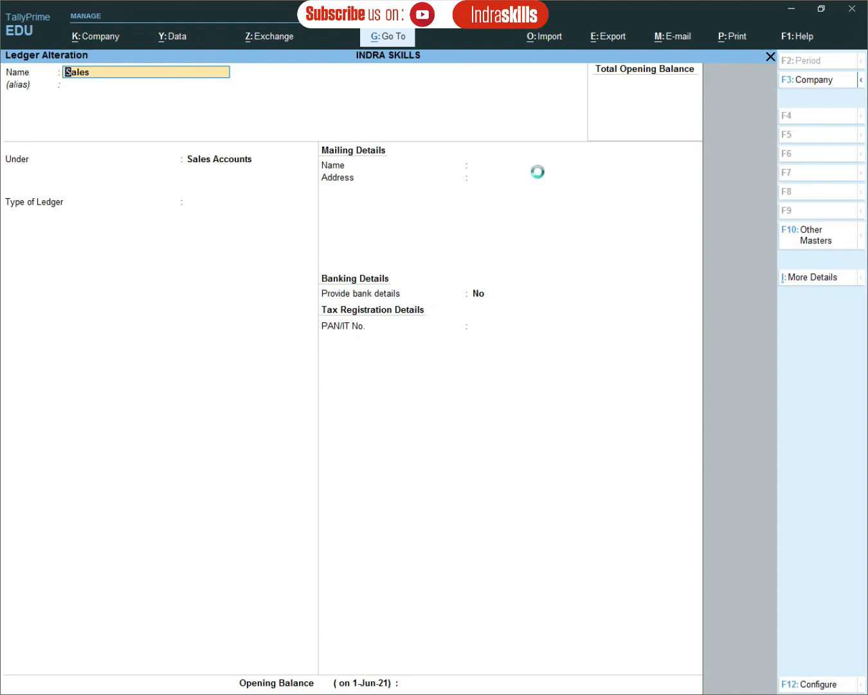
key("Escape")
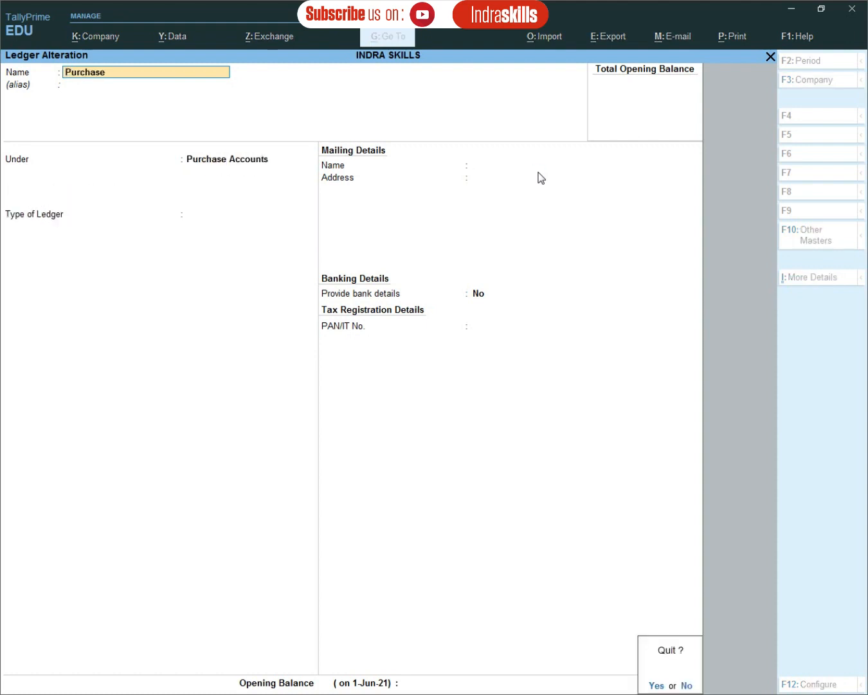
key("Return")
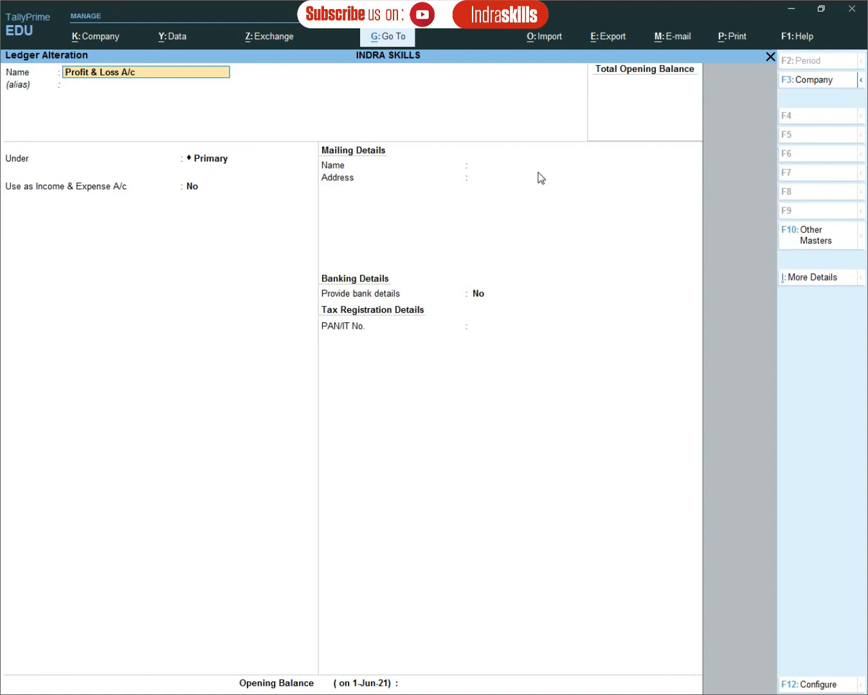
key("Escape")
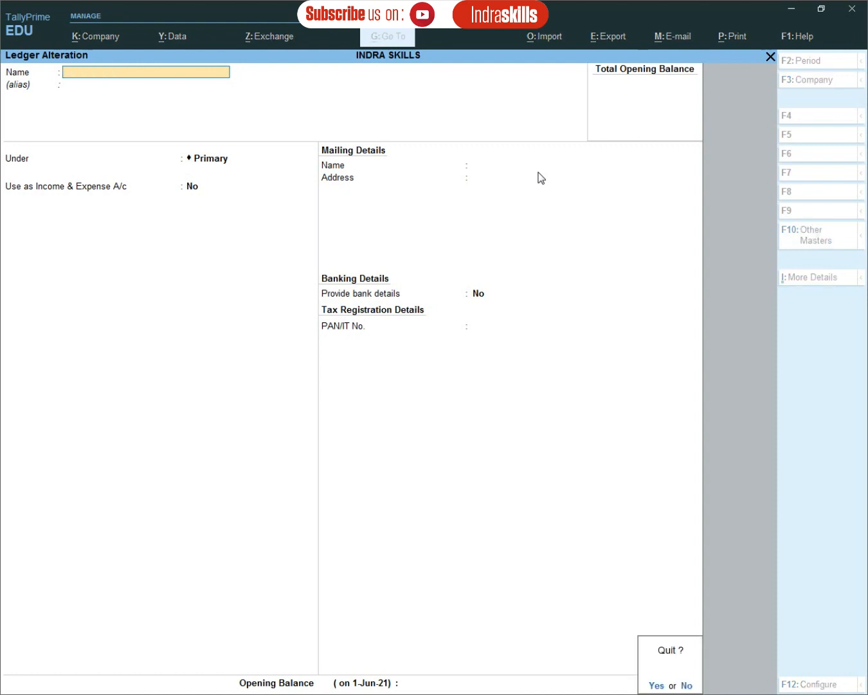
key("y")
key("Escape")
key("y")
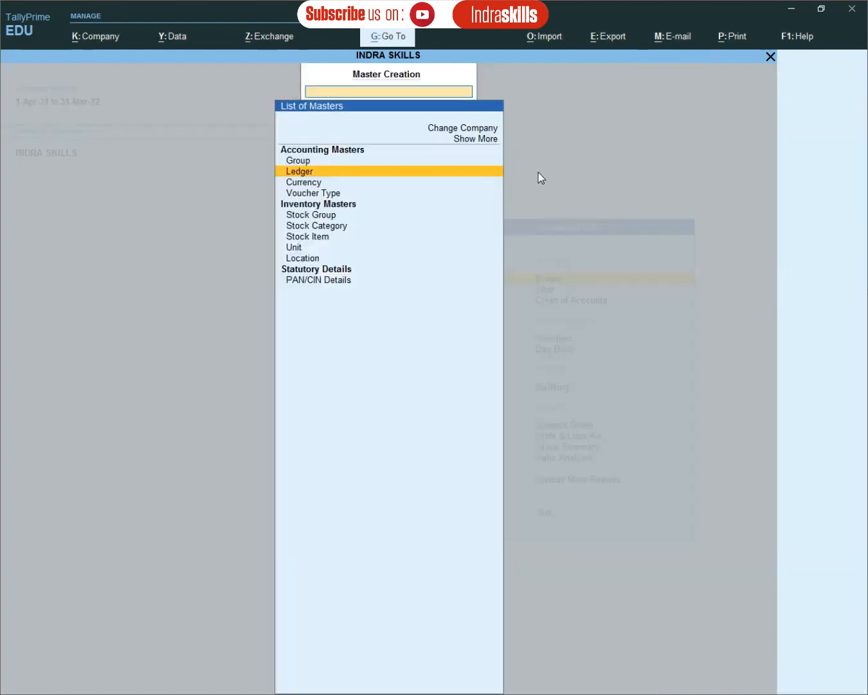
key("Escape")
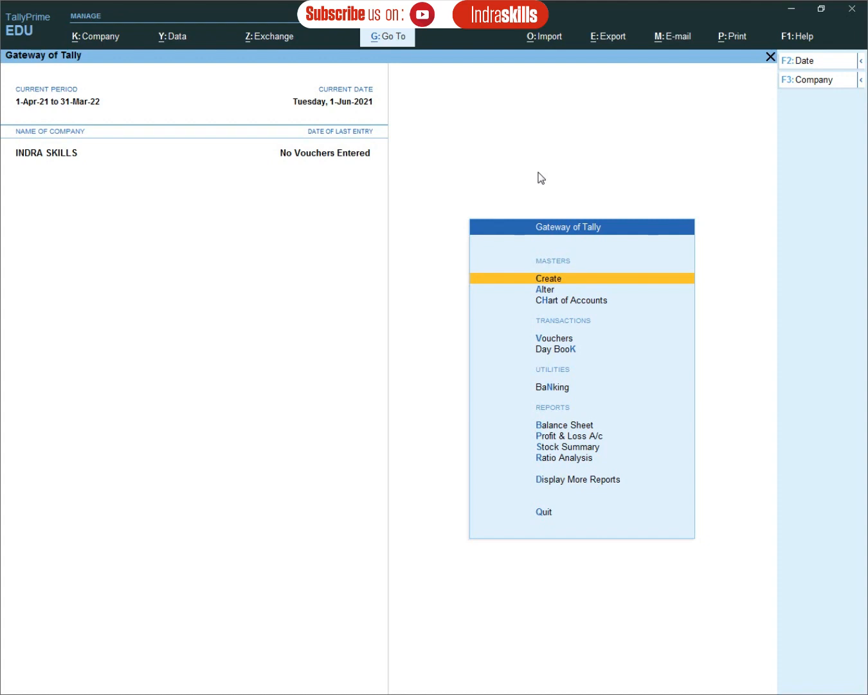
Step: Open the supplier's ledger from the list of ledgers for alteration
key("Down")
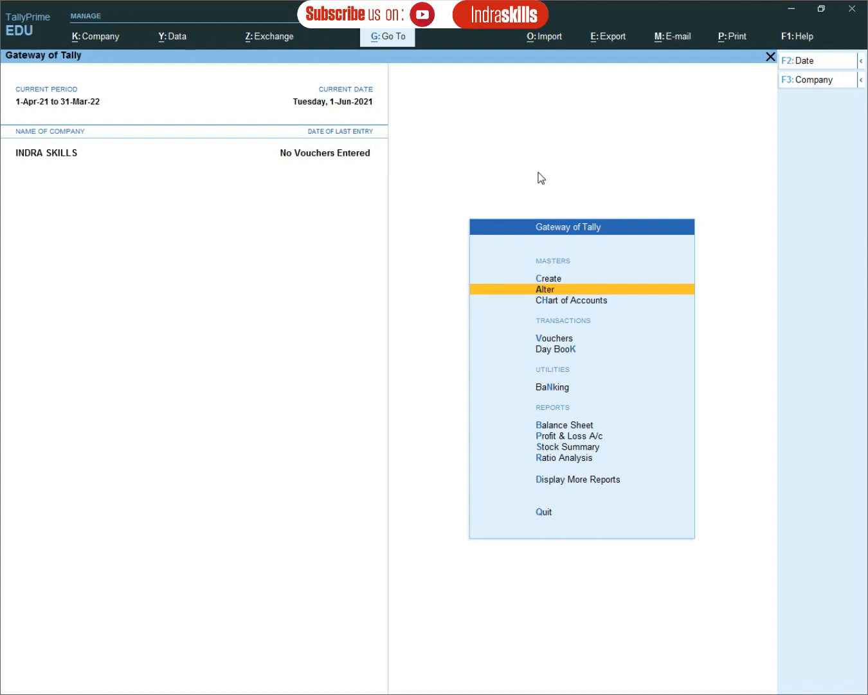
key("Return")
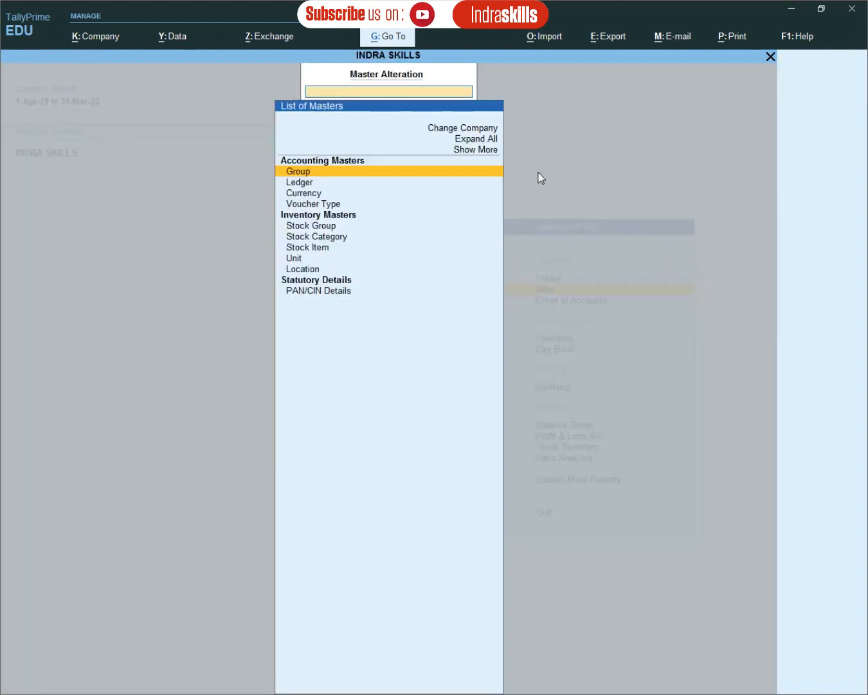
key("Down")
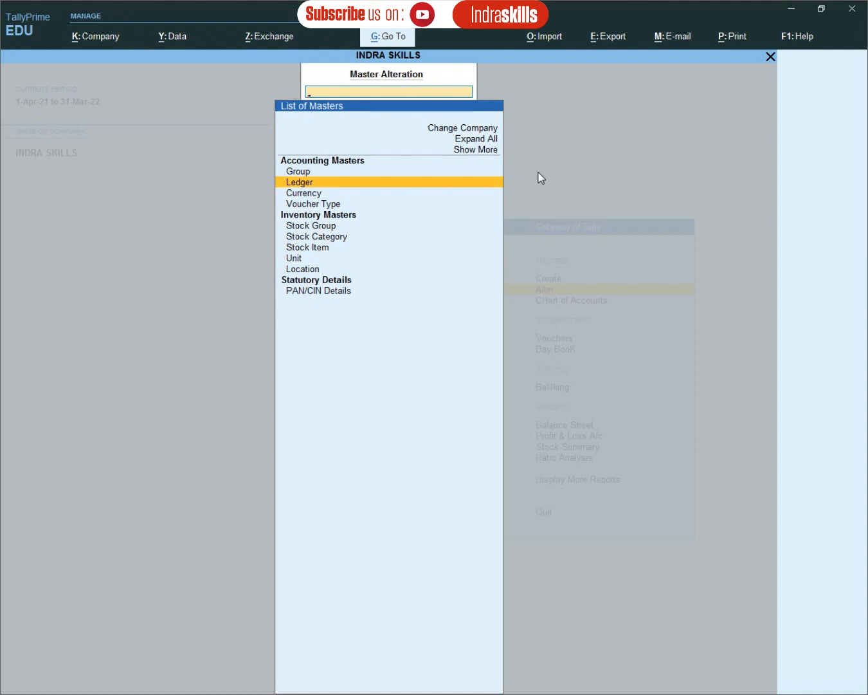
key("Return")
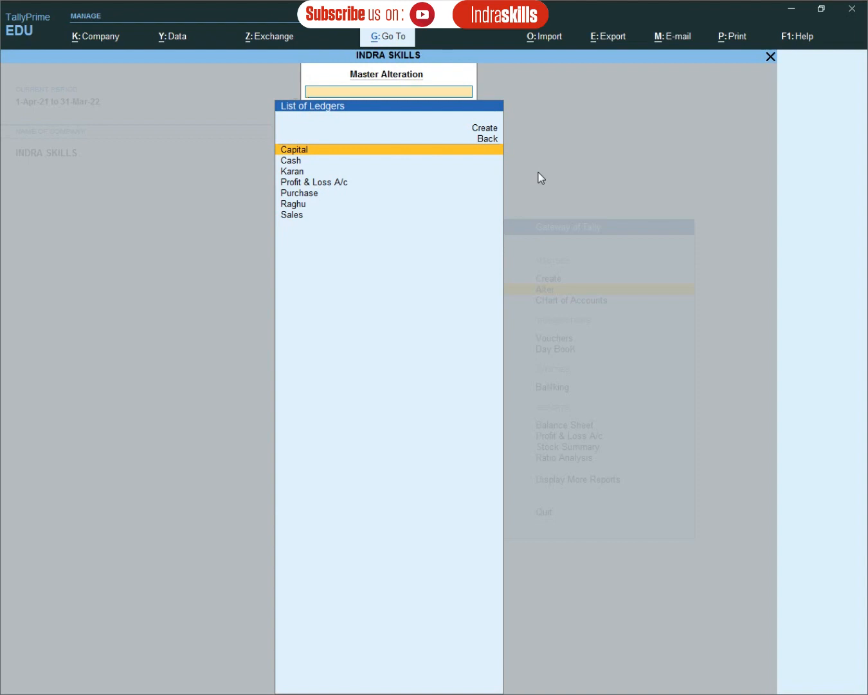
key("Down")
key("Down")
key("Down")
key("Down")
key("Down")
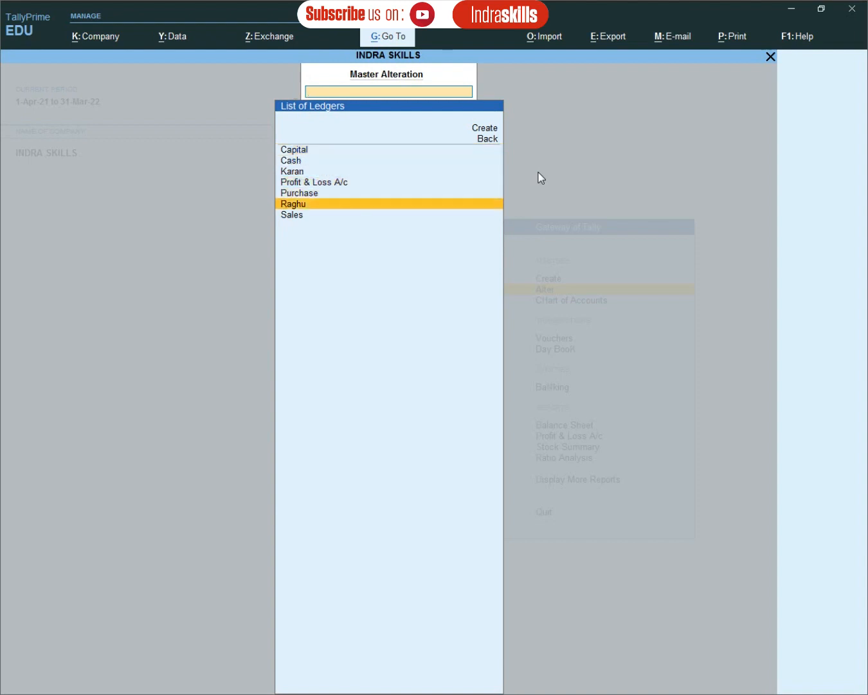
key("Return")
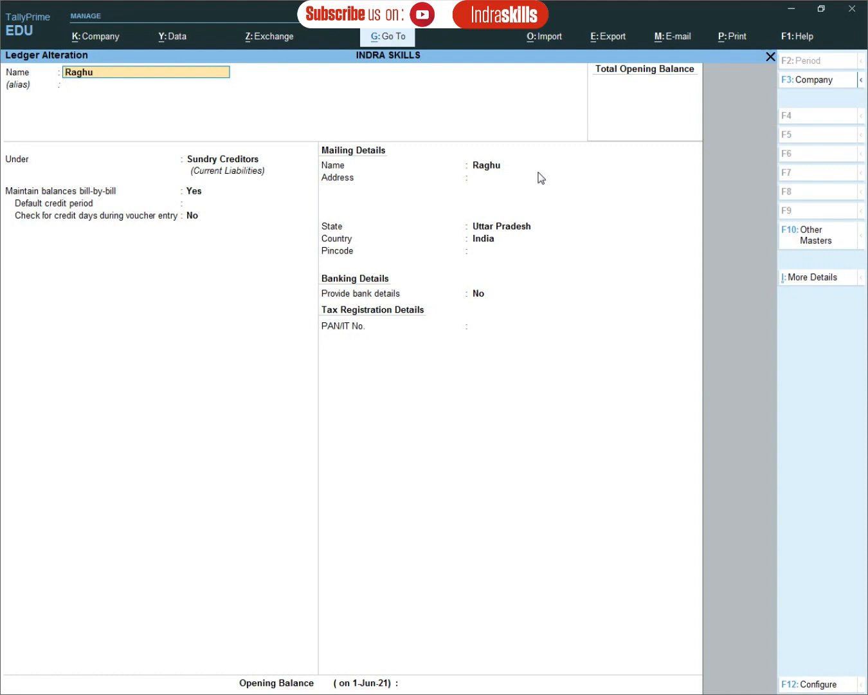
Step: Rename the supplier's ledger to another person's name, keep it under Sundry Creditors and save the alteration
type("Umesh")
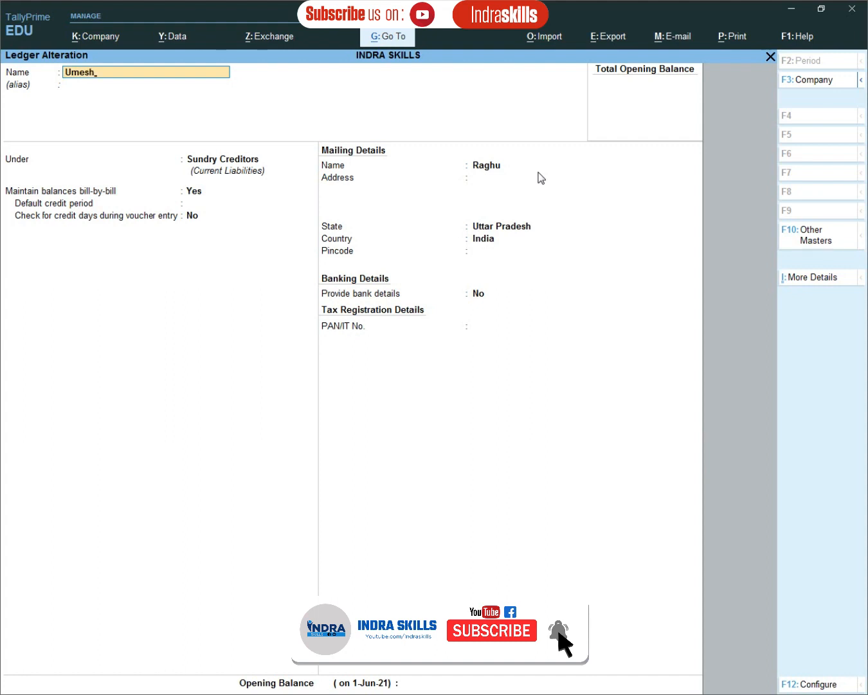
key("Return")
key("Return")
key("Return")
key("Return")
key("Return")
key("Return")
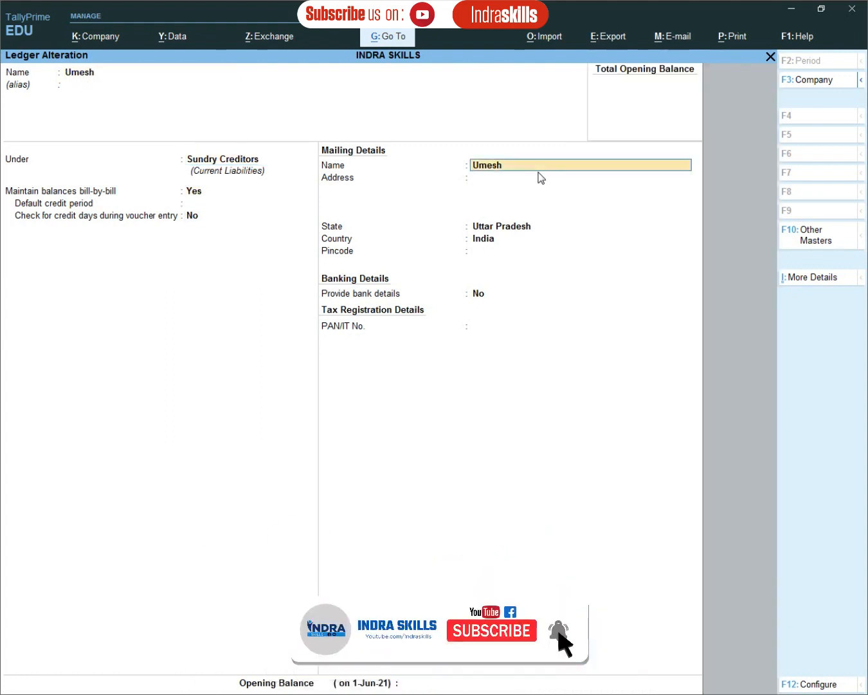
key("ctrl")
key("ctrl+a")
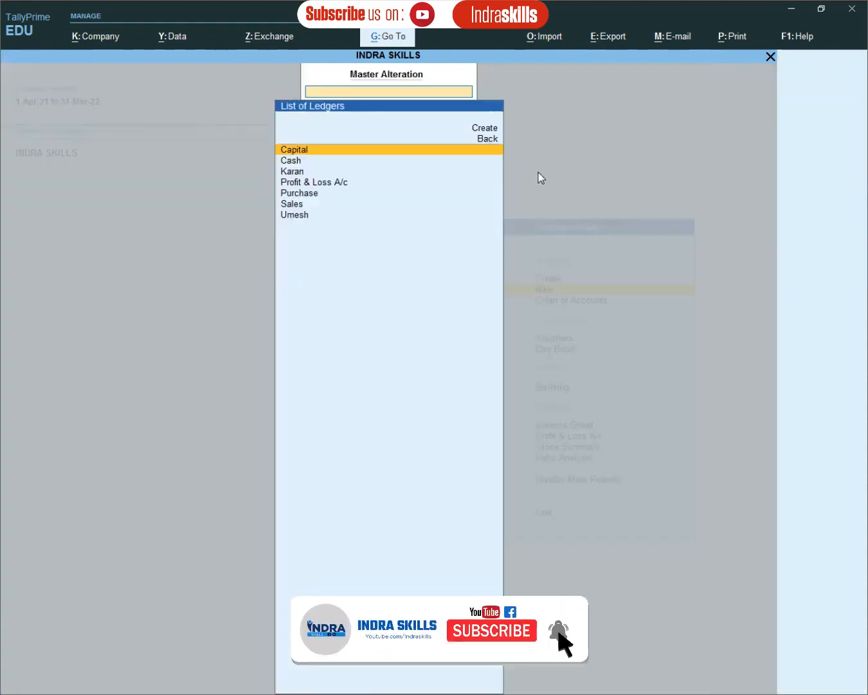
Step: Delete the renamed supplier's ledger and return to the Gateway of Tally
key("Down")
key("Down")
key("Down")
key("Down")
key("Down")
key("Down")
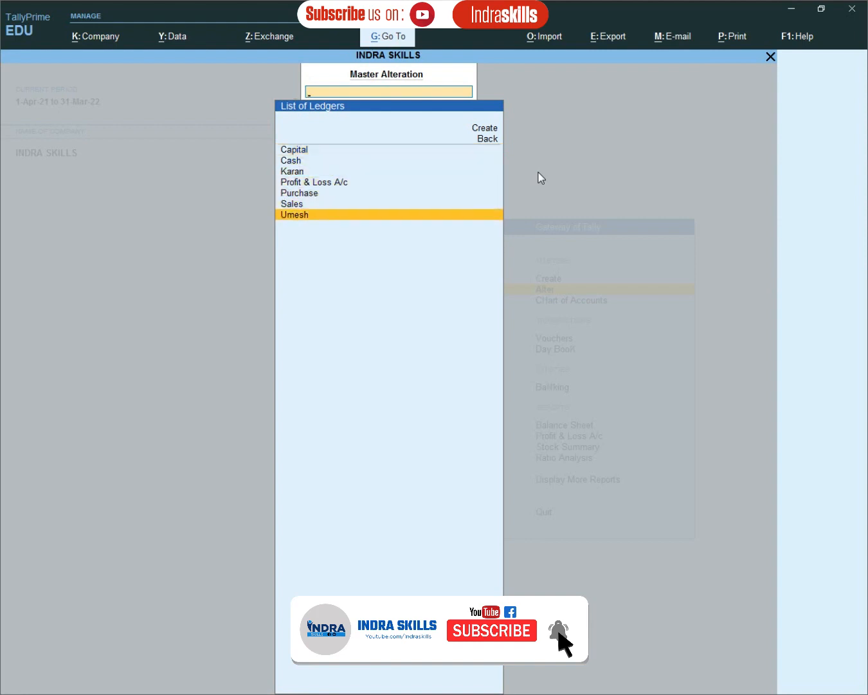
key("Return")
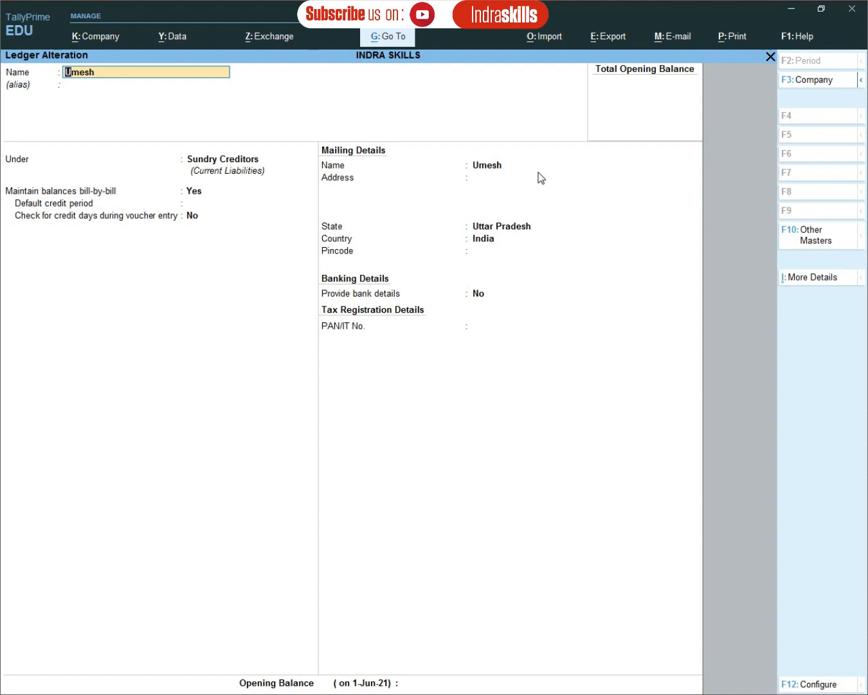
key("alt")
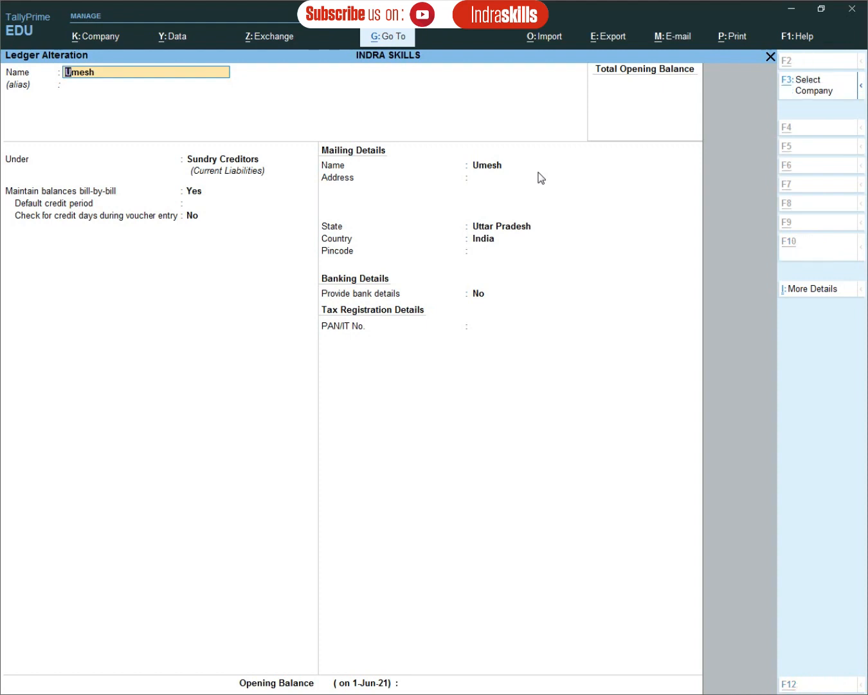
key("alt+d")
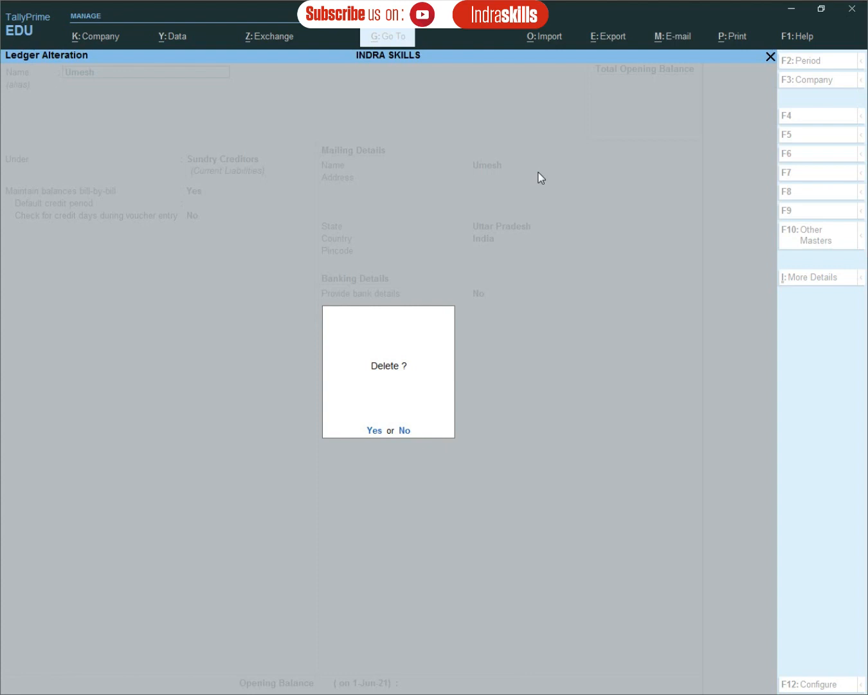
key("y")
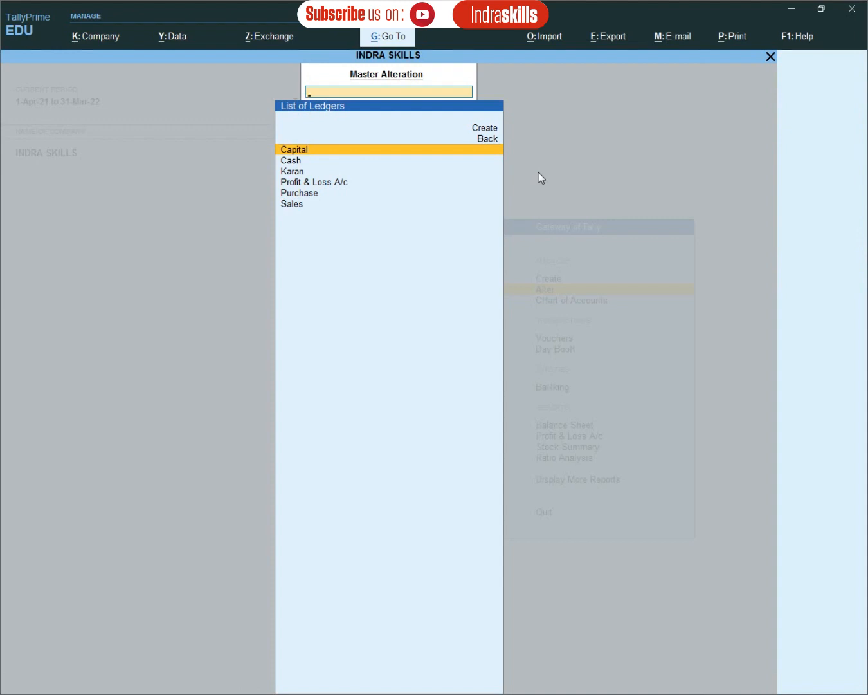
key("Up")
key("Up")
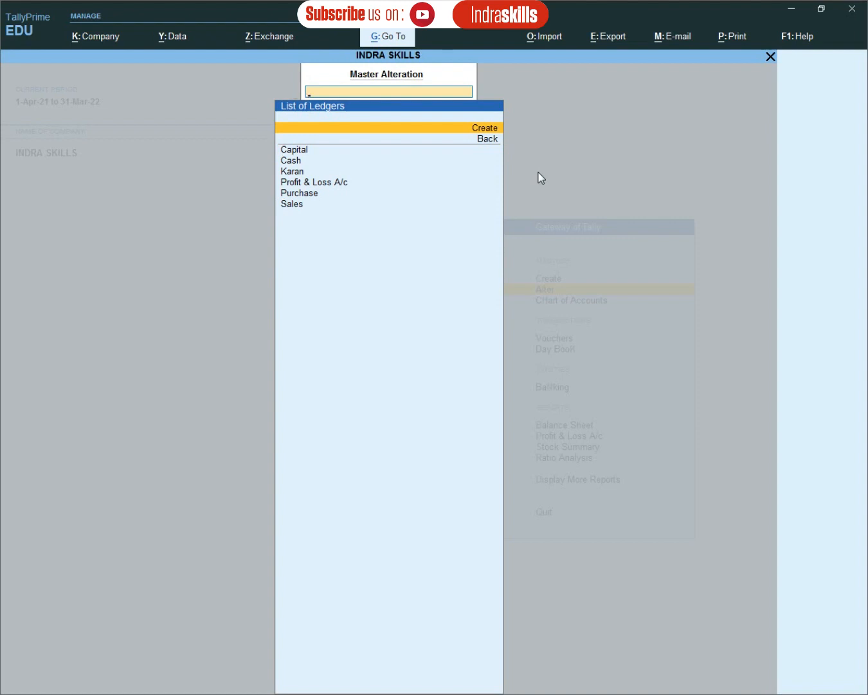
key("Escape")
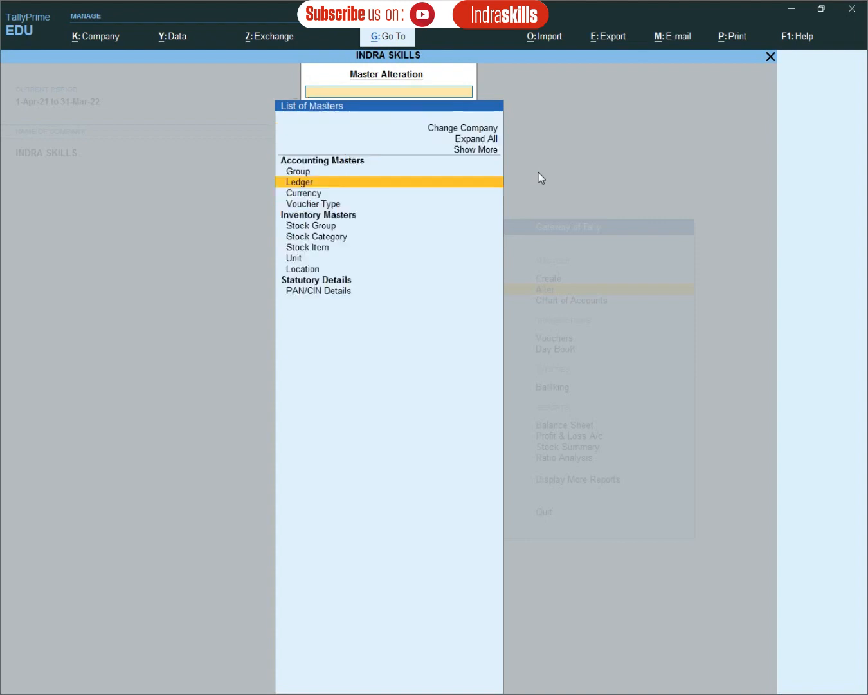
key("Escape")
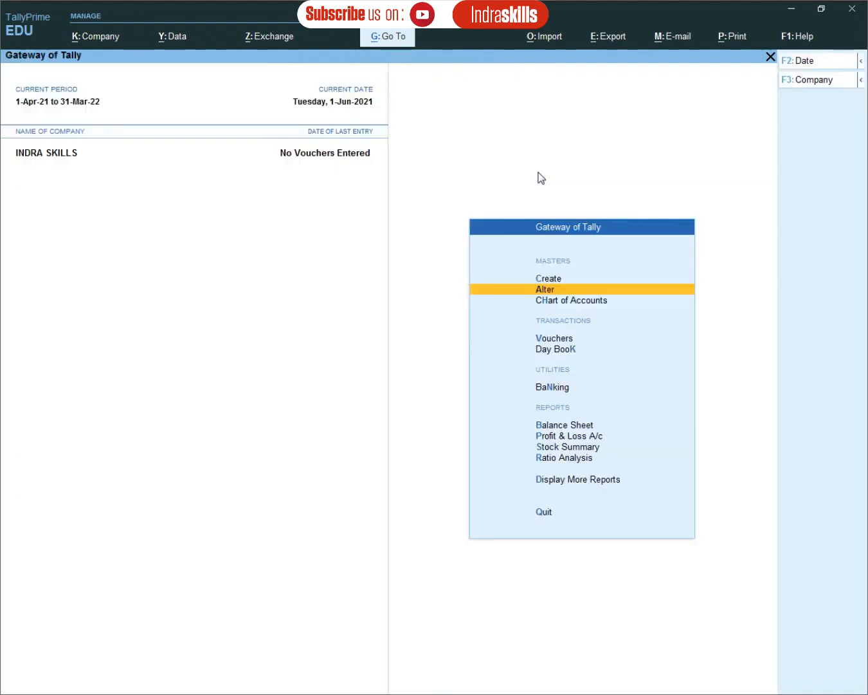
key("Up")
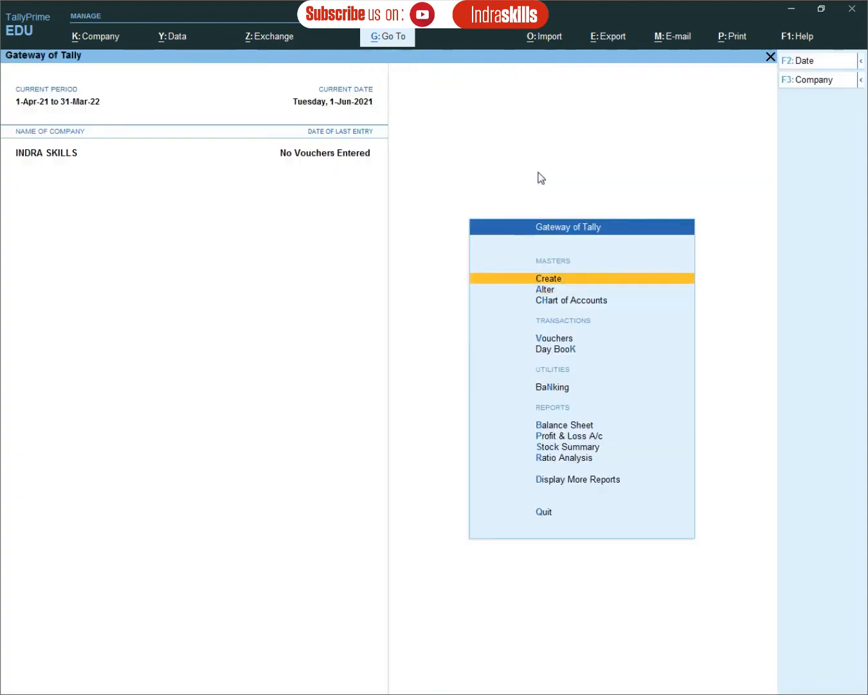